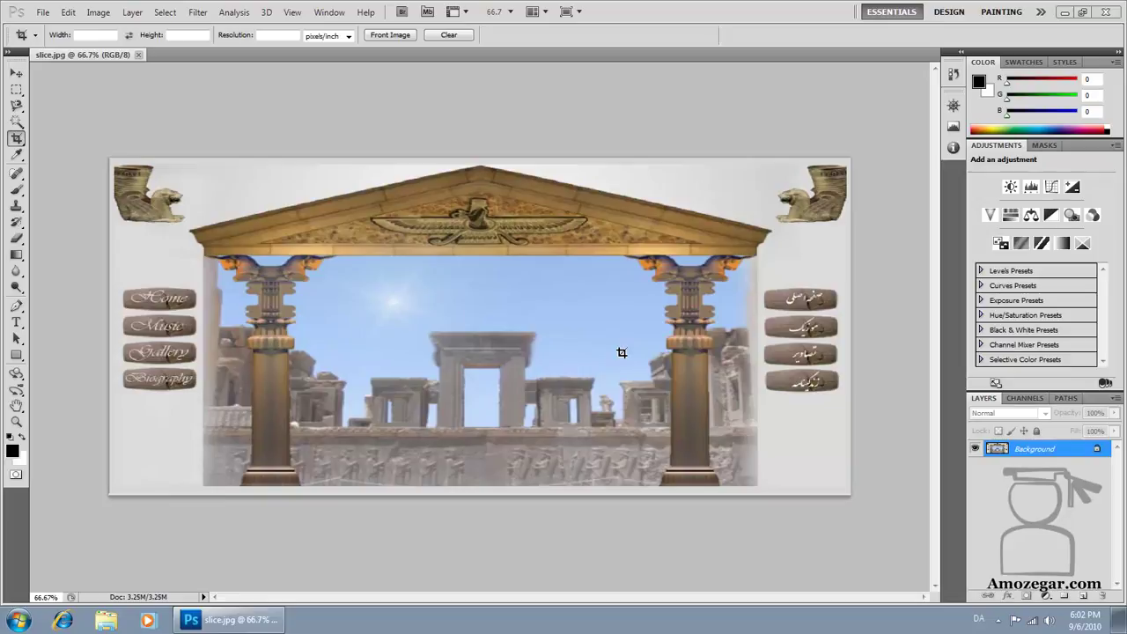
Switch from the Crop tool to the Slice tool with Shift+C.
key("shift+c")
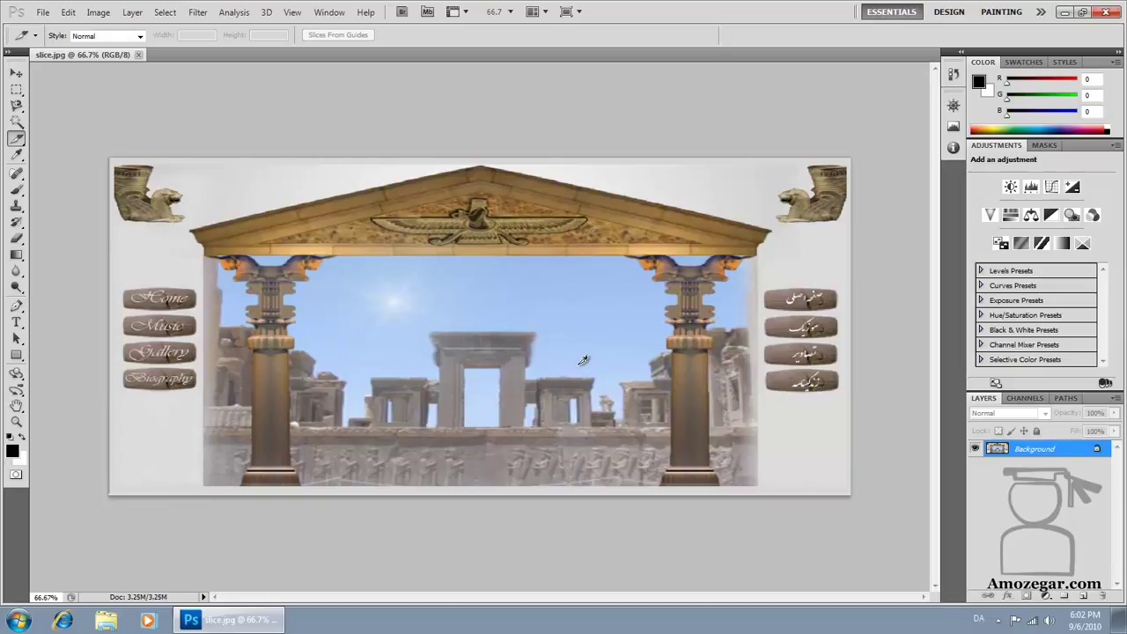
Keep the Slice Tool active and draw a slice outlining the Home button.
right_click(21, 141)
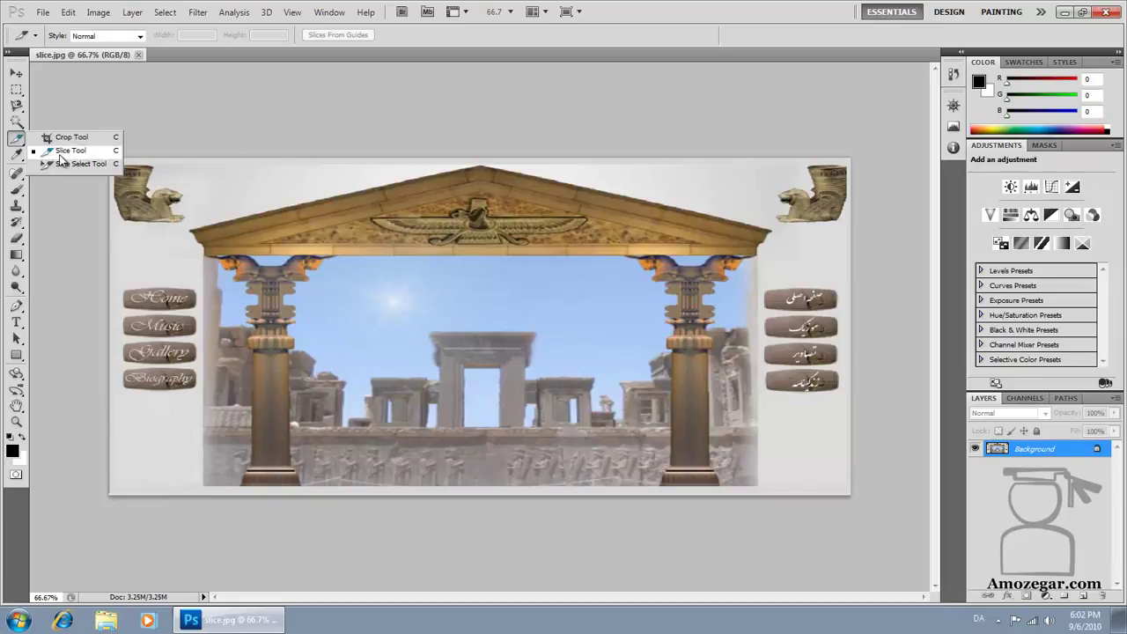
left_click(61, 155)
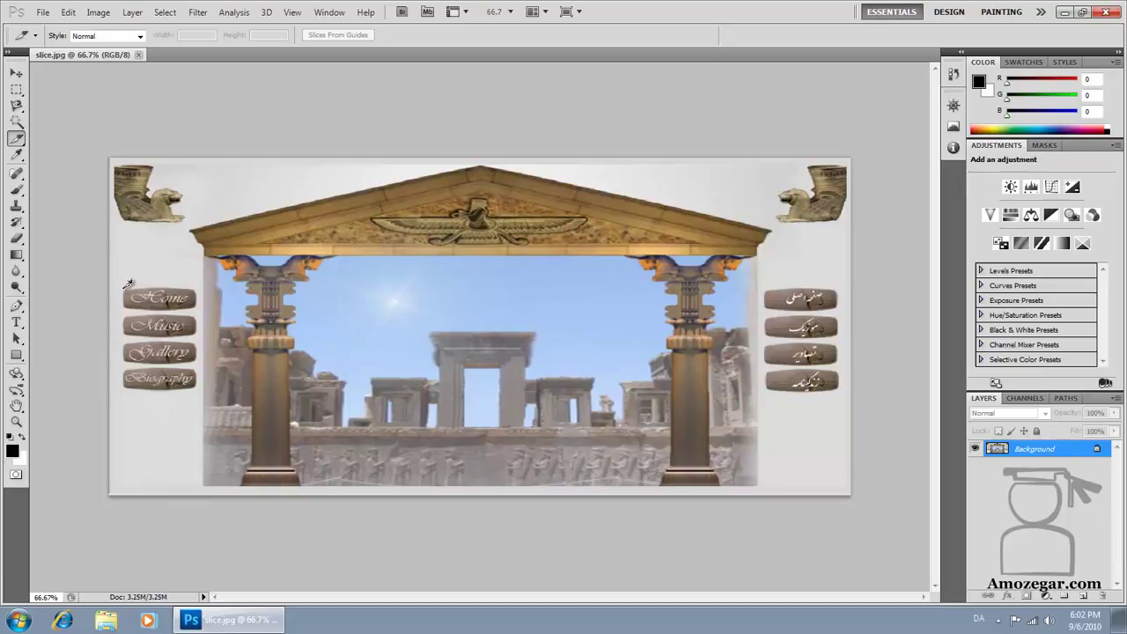
left_click_drag(124, 287, 204, 254)
left_click_drag(202, 253, 128, 278)
left_click_drag(203, 308, 200, 314)
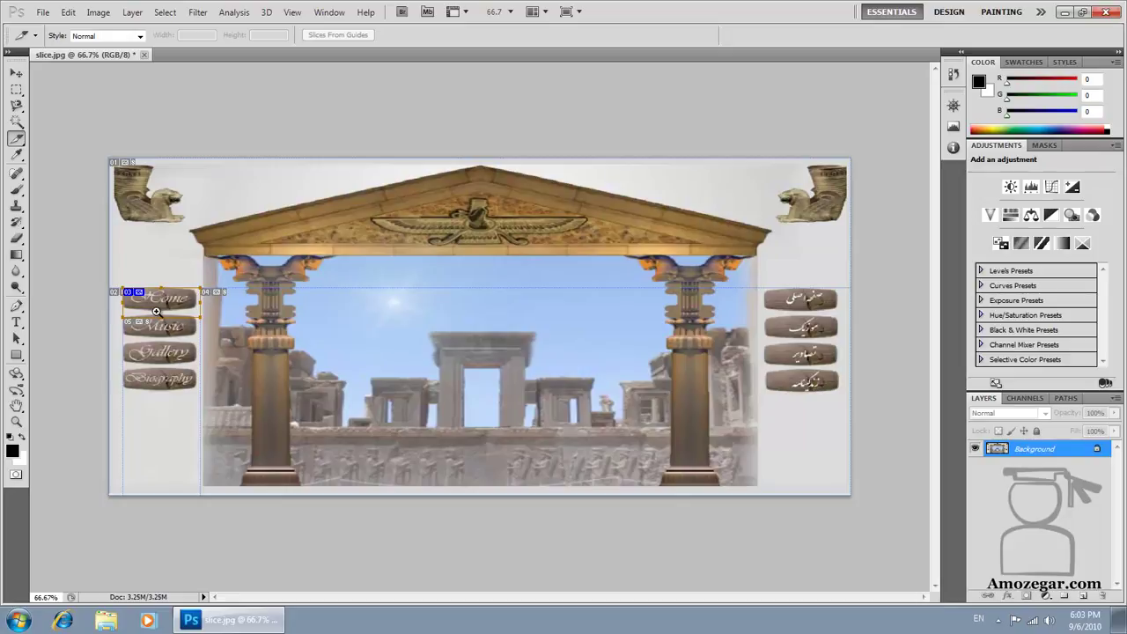
Zoom in, tighten the Home slice's bottom edge, then fit the whole page in the window.
scroll(160, 319, "up", 5)
scroll(197, 317, "up", 1)
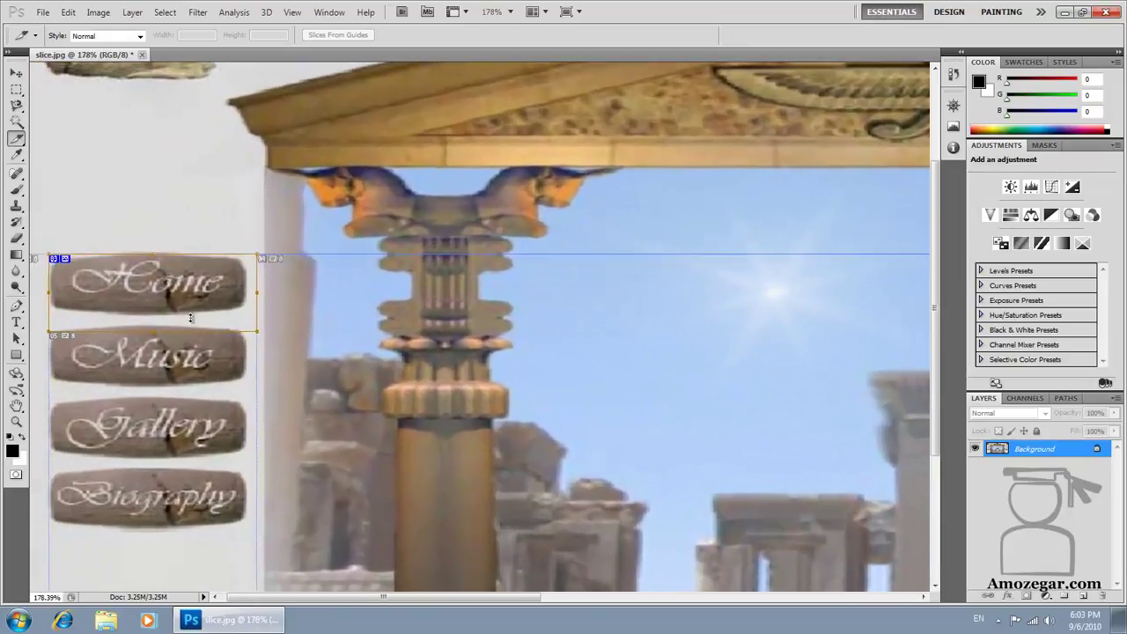
scroll(172, 335, "up", 1)
left_click_drag(170, 338, 172, 323)
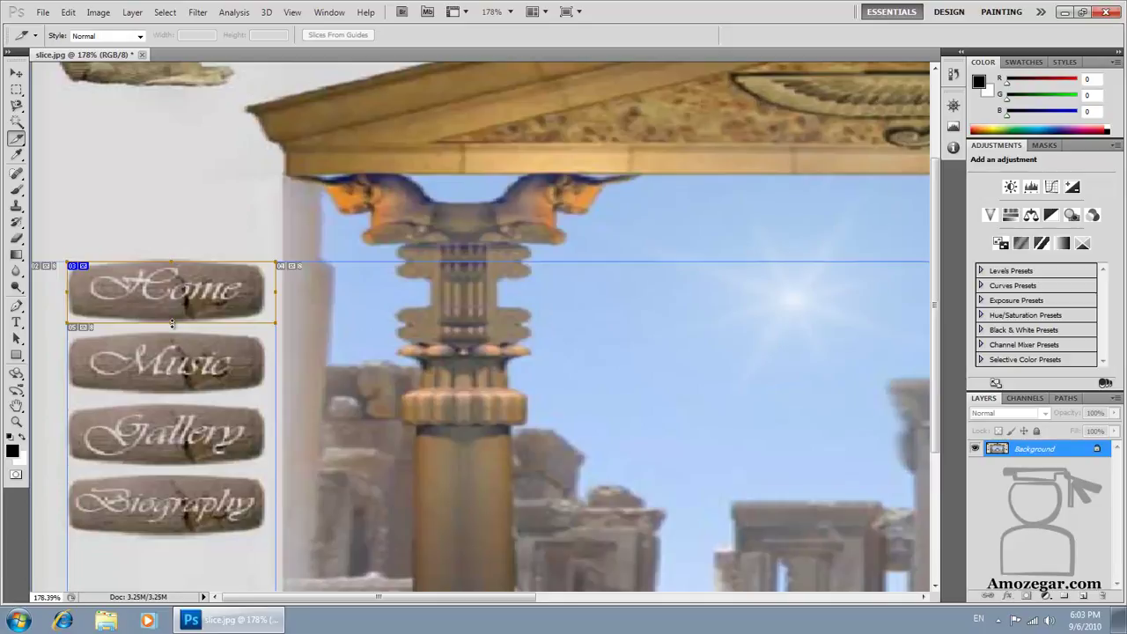
key("ctrl+0")
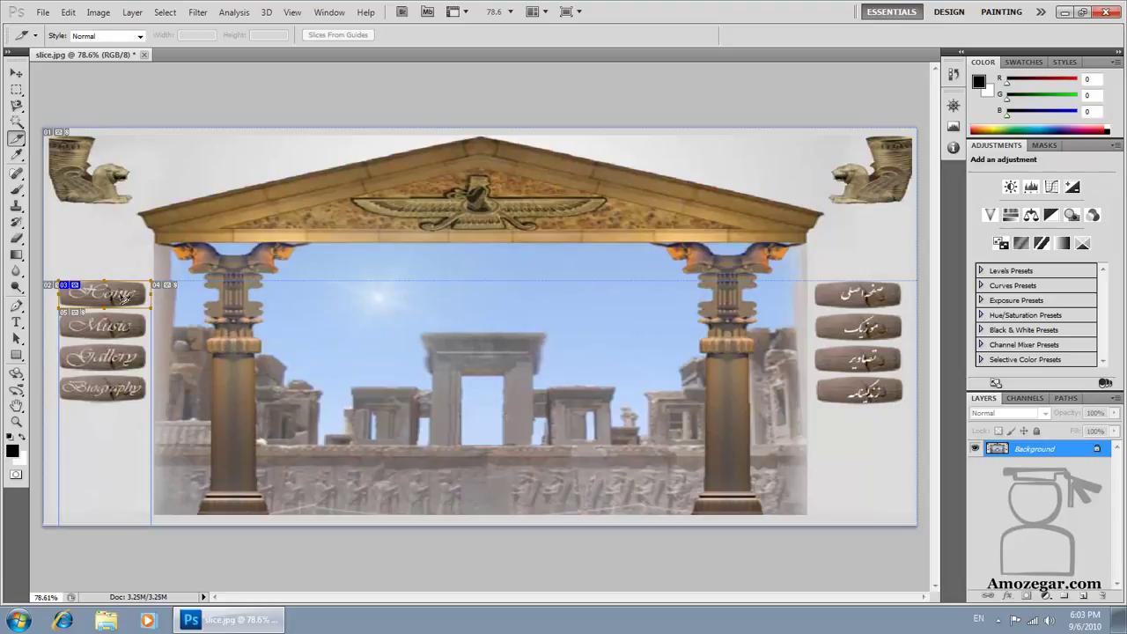
right_click(17, 142)
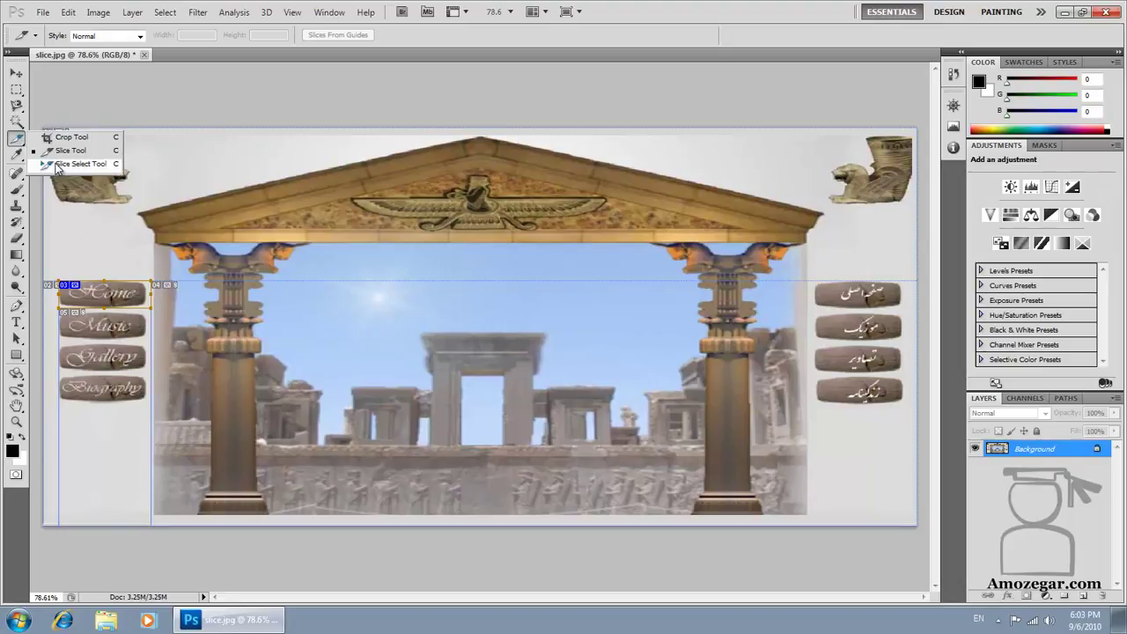
left_click(17, 145)
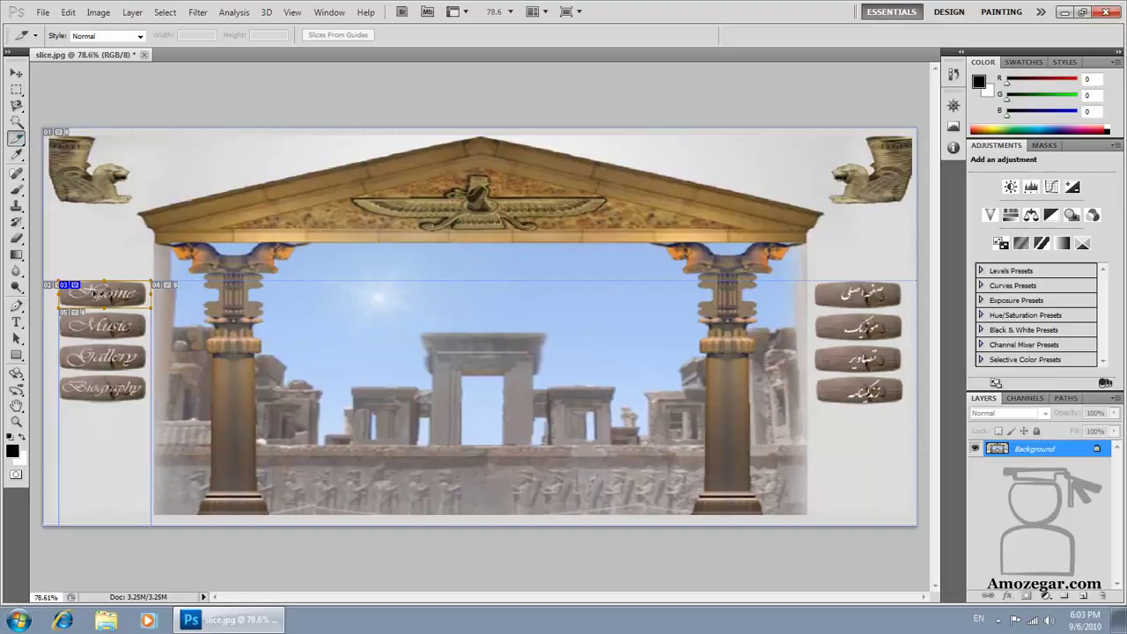
double_click(97, 294)
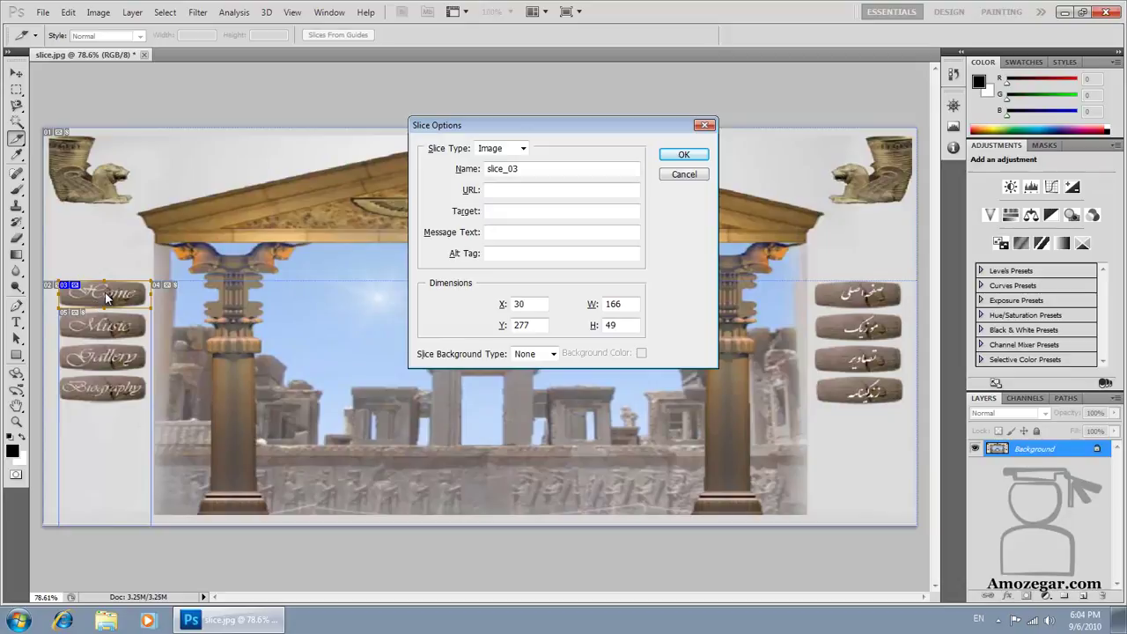
left_click(507, 187)
type("http://")
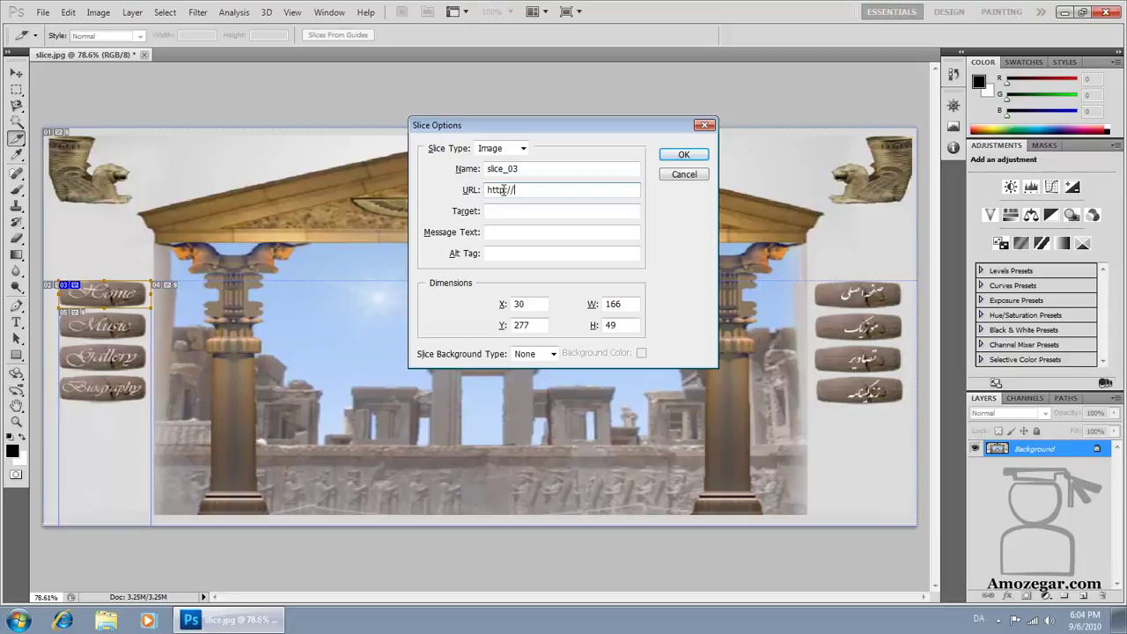
type("google.com")
left_click(522, 209)
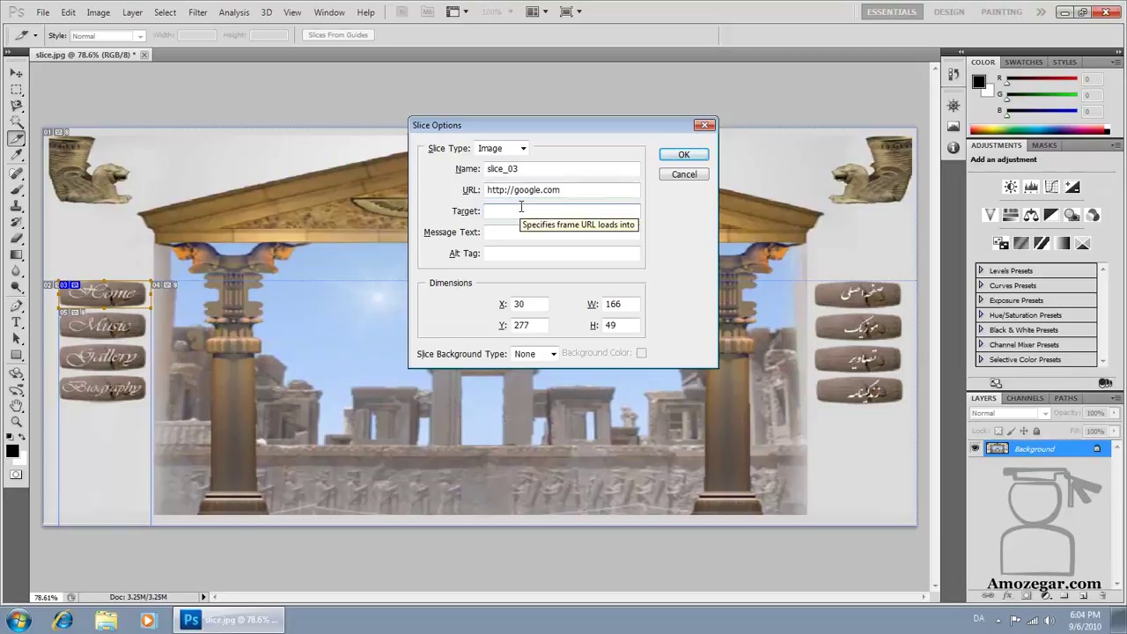
type("blank")
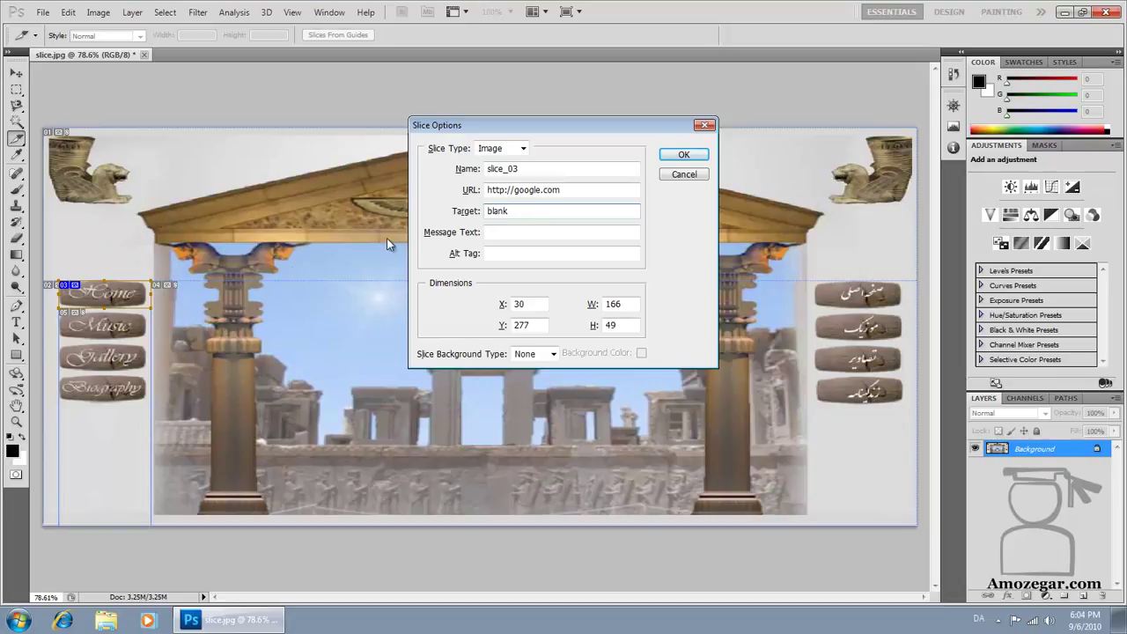
double_click(522, 212)
double_click(528, 191)
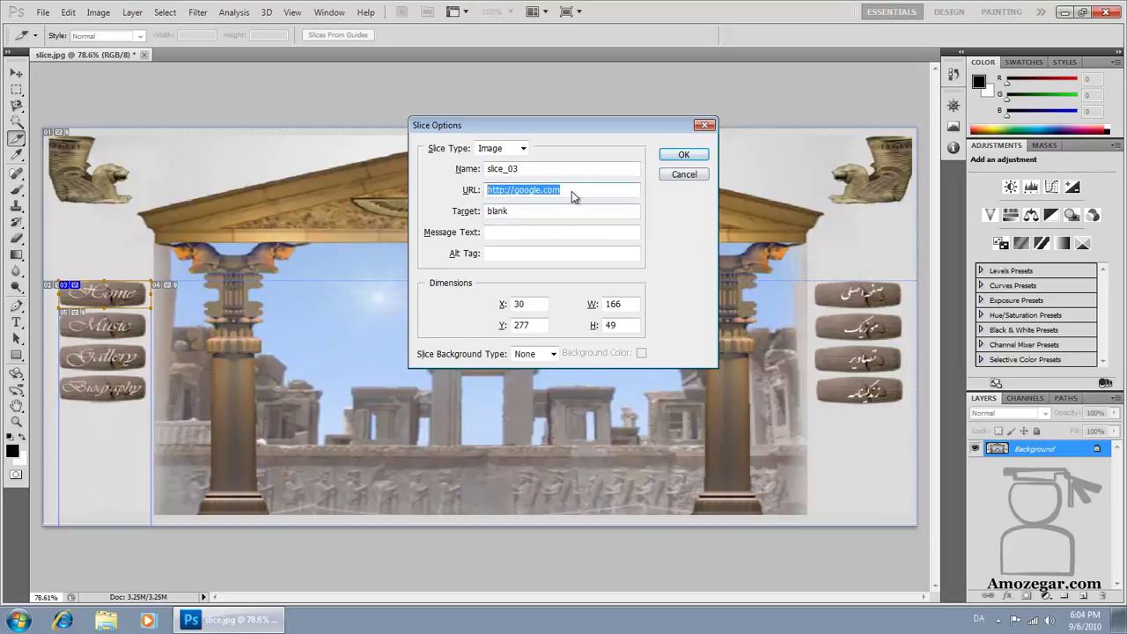
left_click(675, 155)
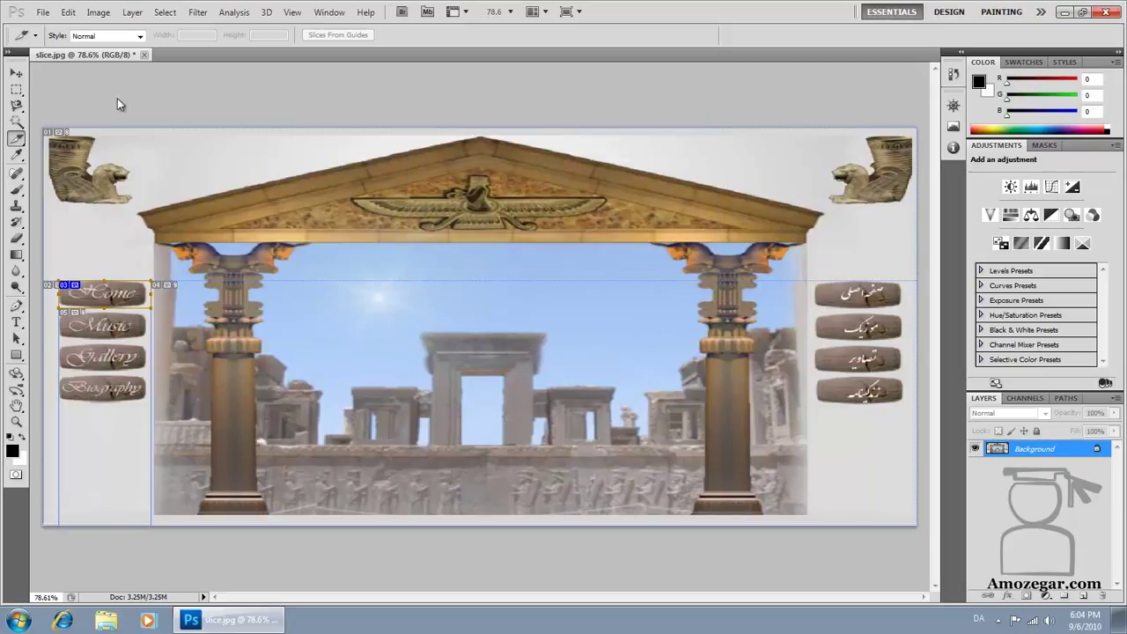
Open Save for Web & Devices, choose the PNG-24 preset, and proceed to saving.
left_click(42, 12)
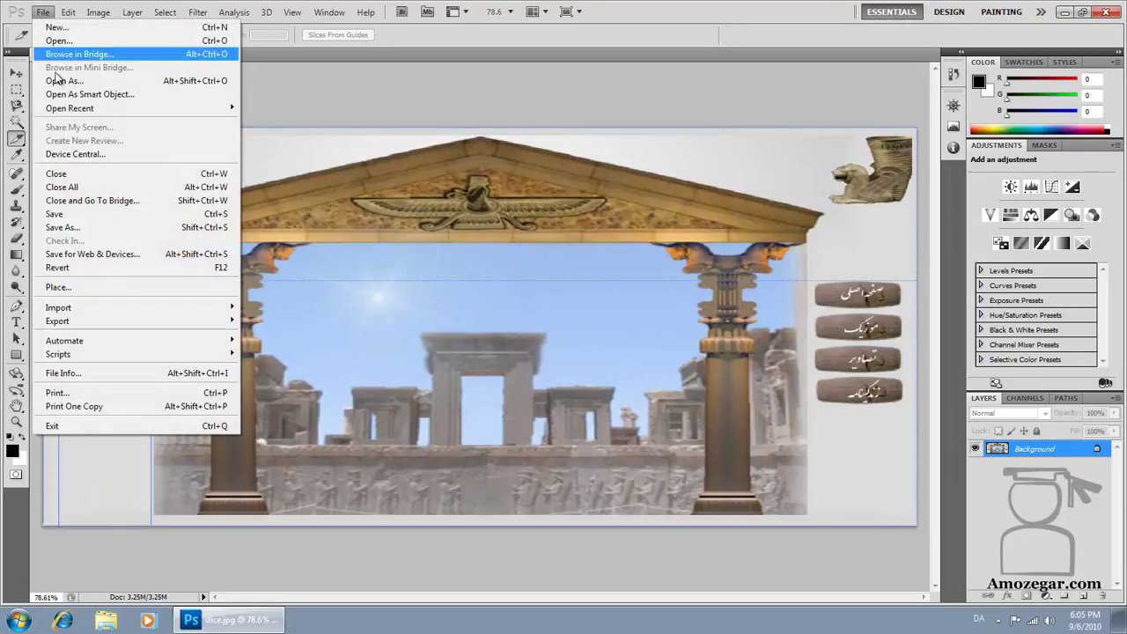
left_click(113, 256)
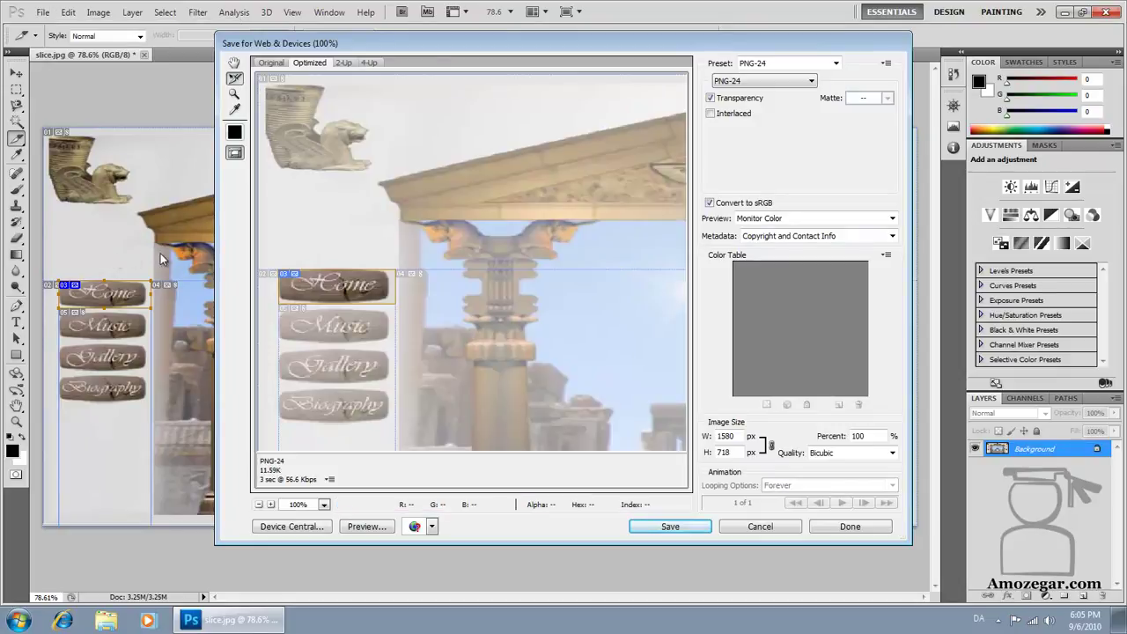
left_click(836, 63)
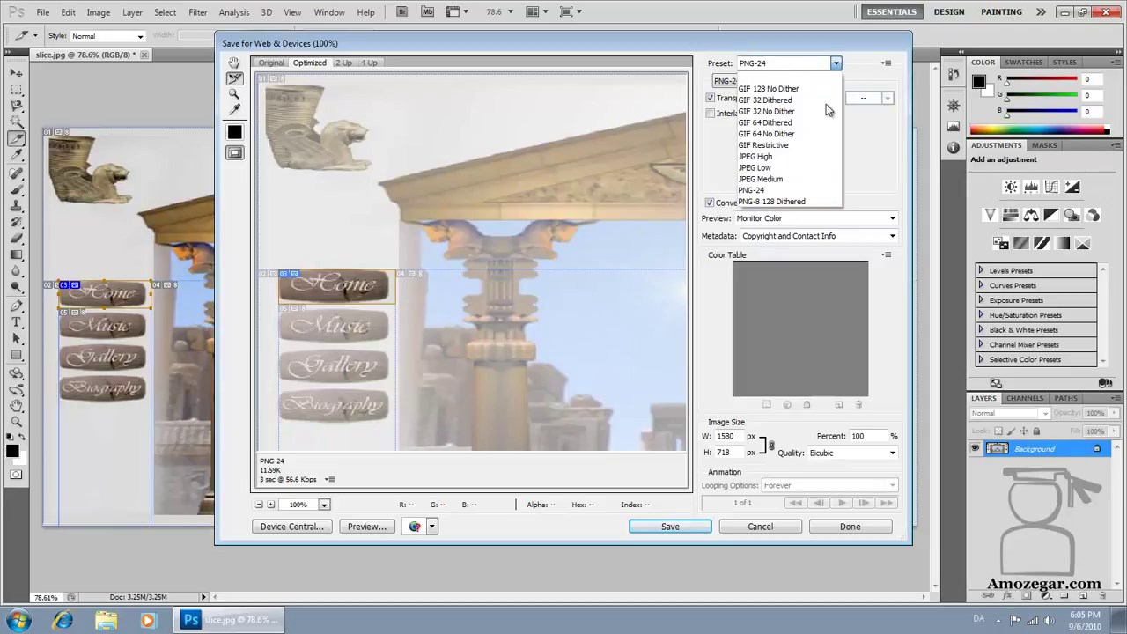
left_click(764, 191)
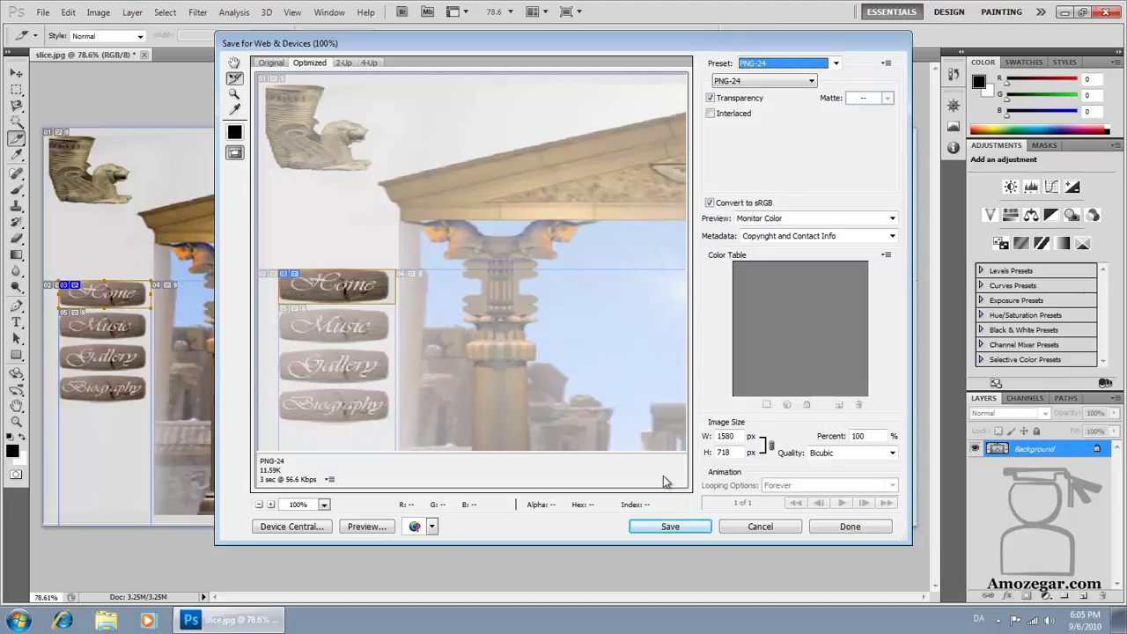
left_click(669, 528)
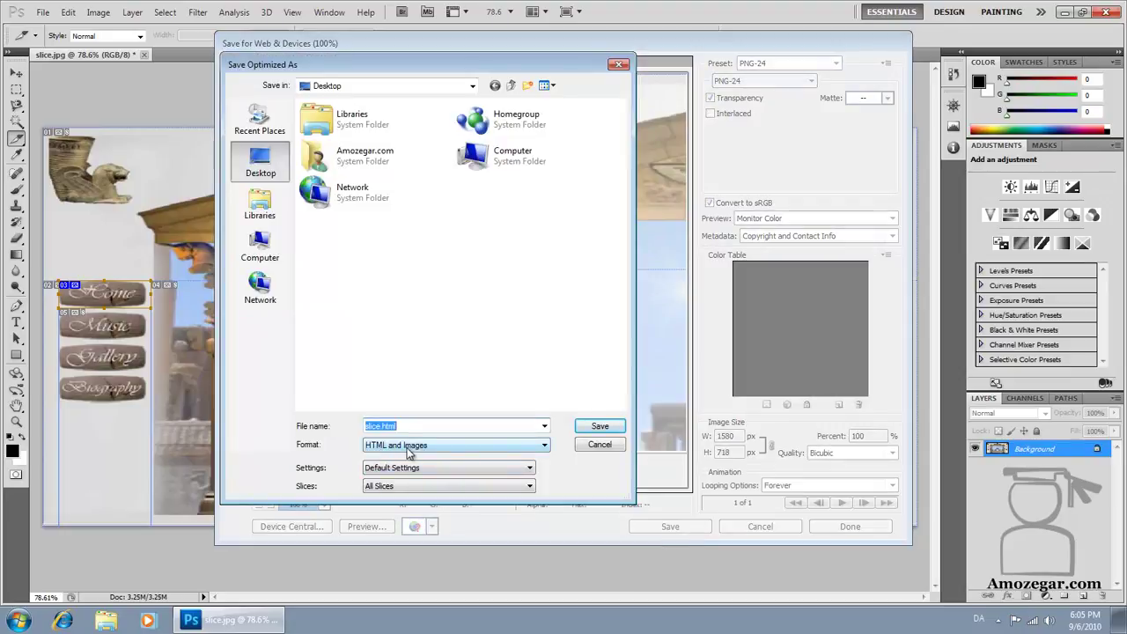
Keep HTML and Images format, rename slice.html to index.html, and save it to the Desktop.
left_click(538, 447)
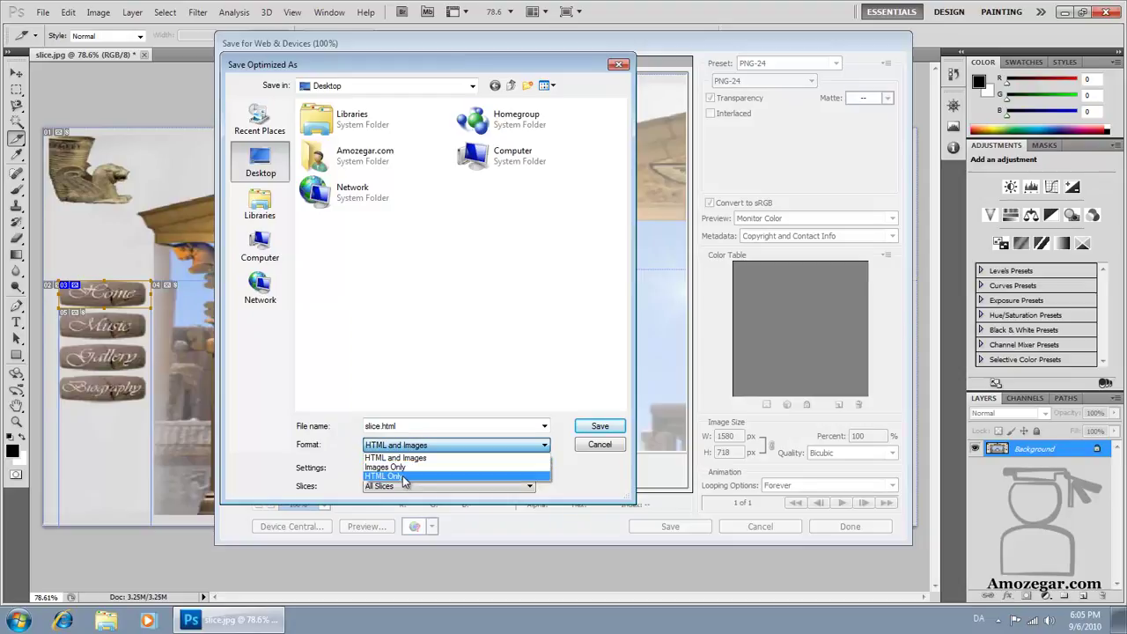
left_click(410, 457)
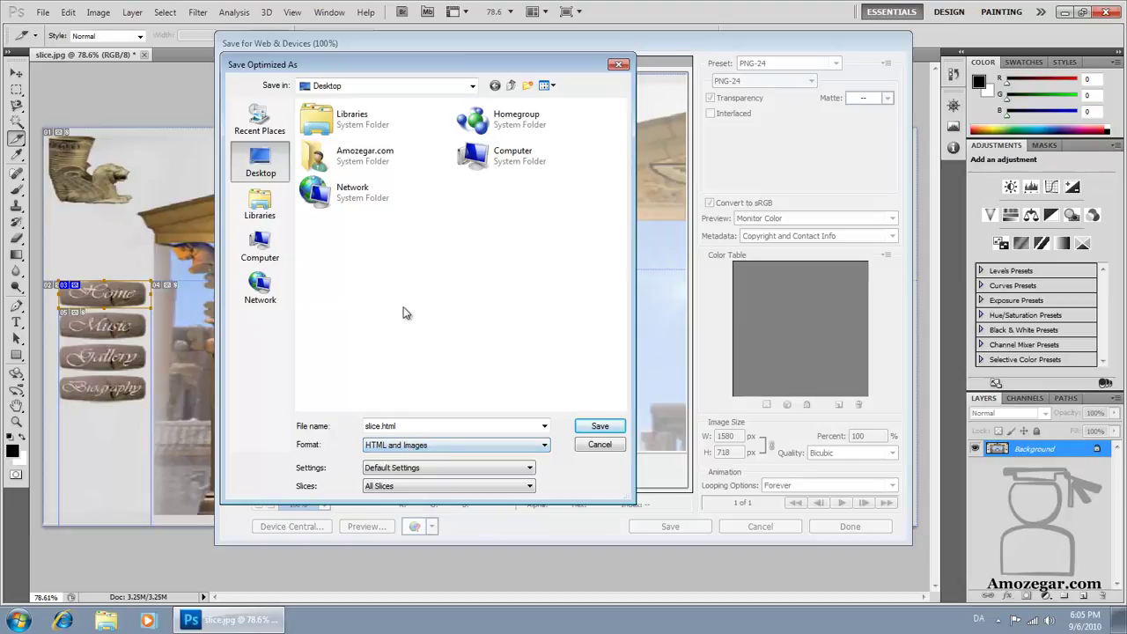
left_click(431, 426)
double_click(432, 426)
double_click(380, 426)
type("index")
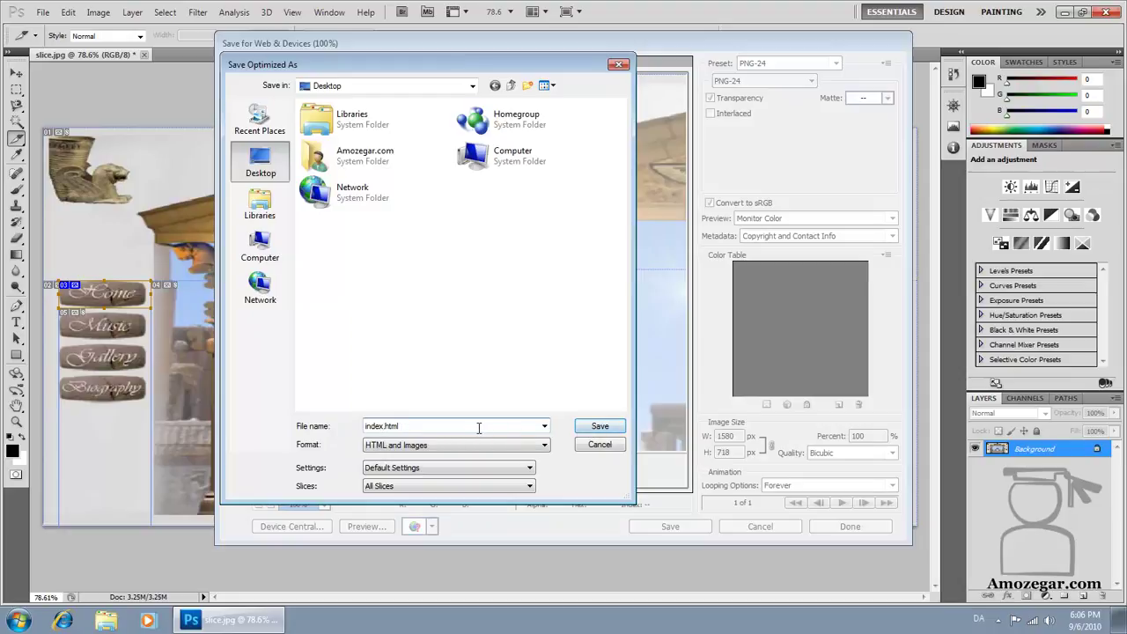
left_click_drag(420, 429, 368, 433)
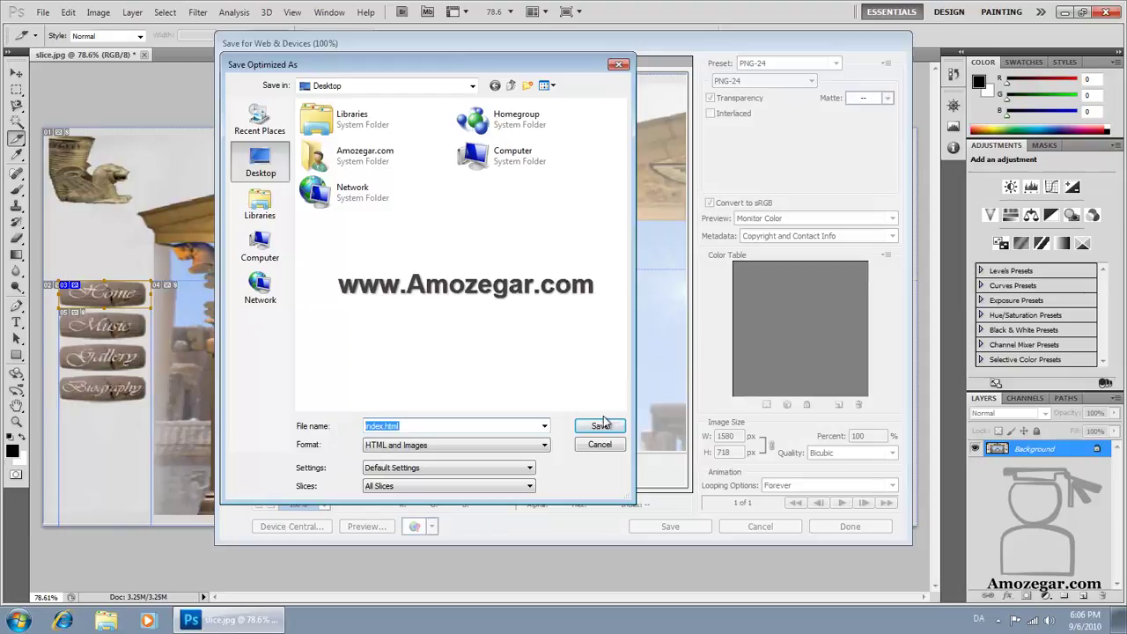
left_click(600, 426)
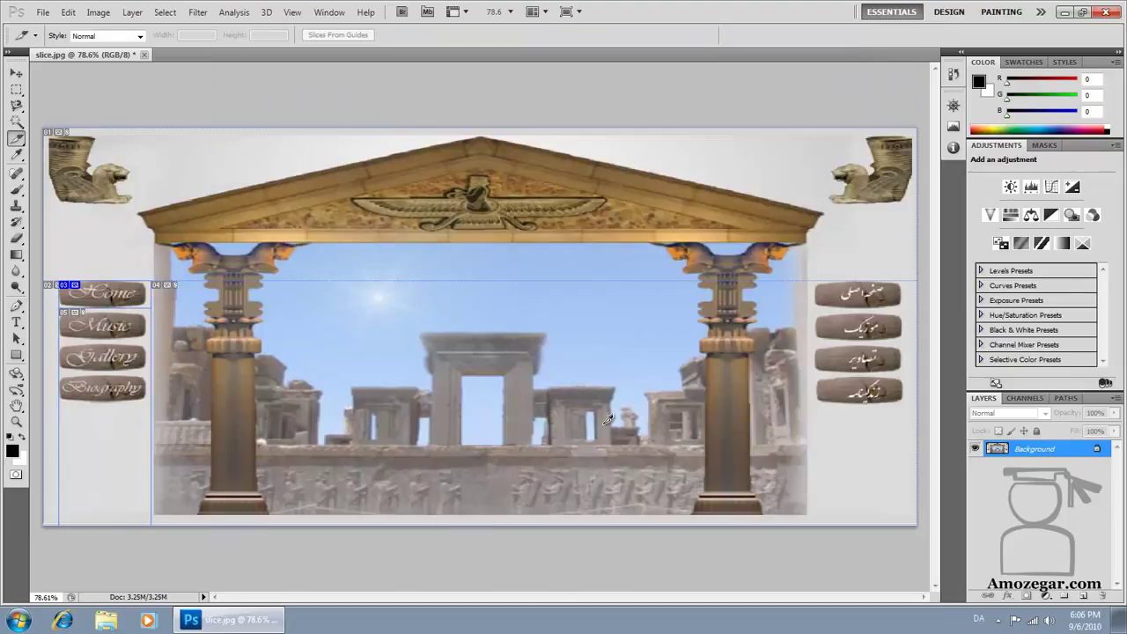
Show the desktop and open the exported index.html in Internet Explorer.
left_click(1118, 626)
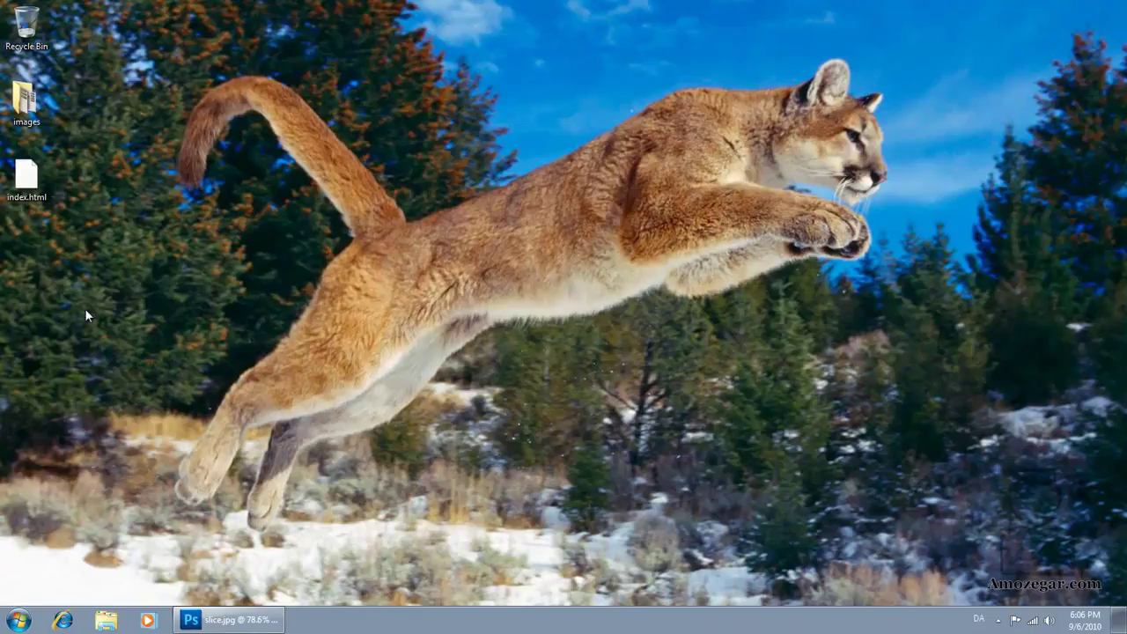
double_click(26, 181)
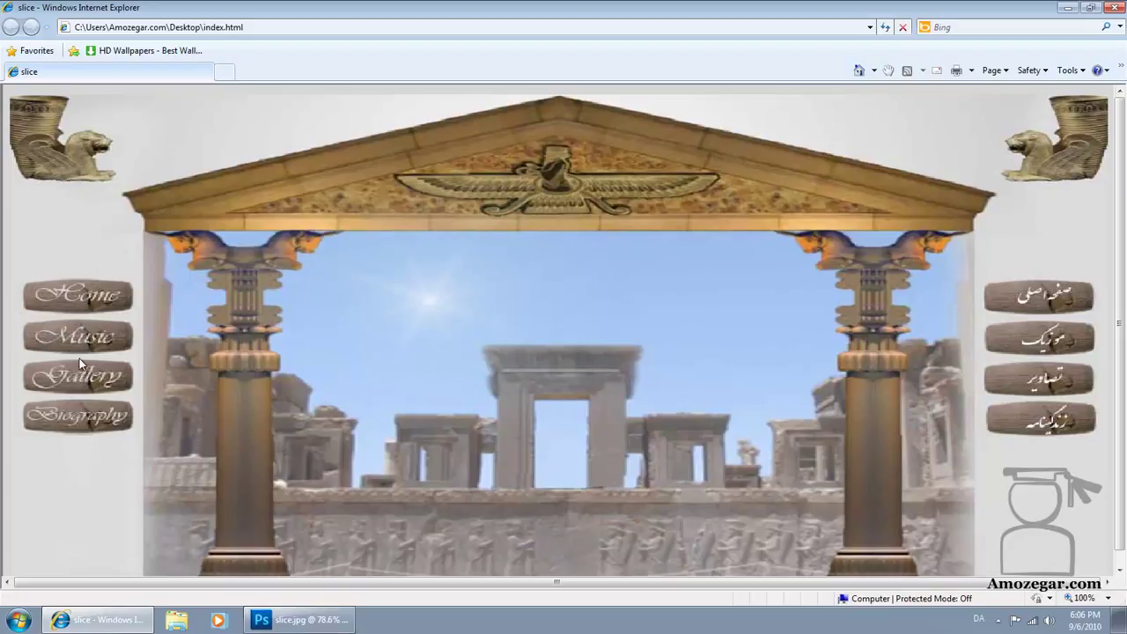
Confirm the Home link opens Google, close that window, and open a Libraries window.
left_click(86, 300)
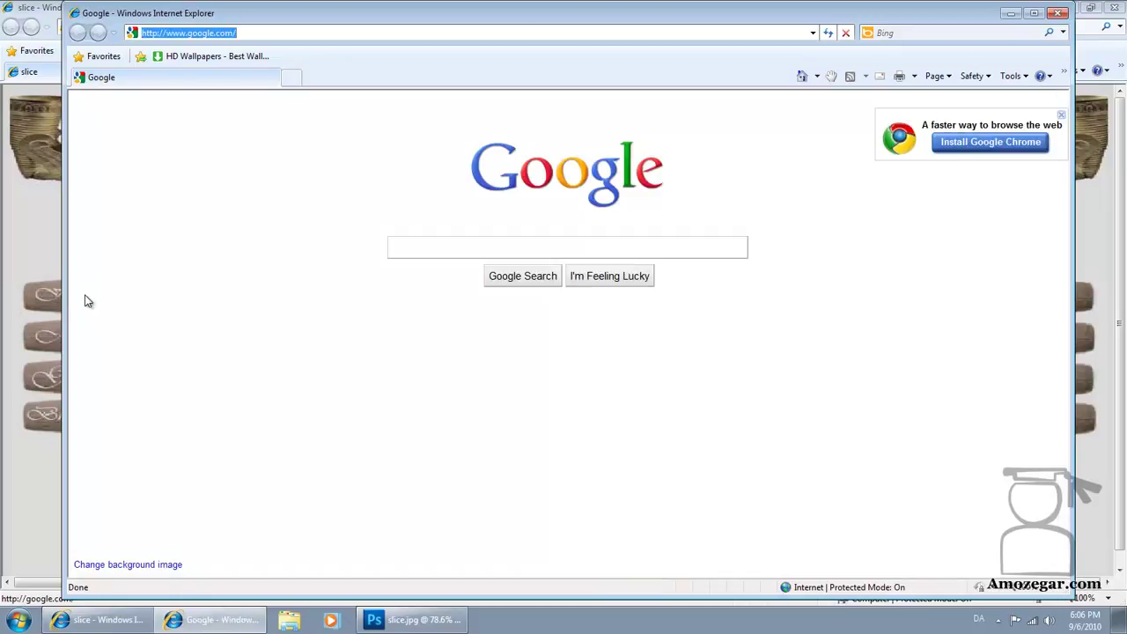
left_click(1053, 15)
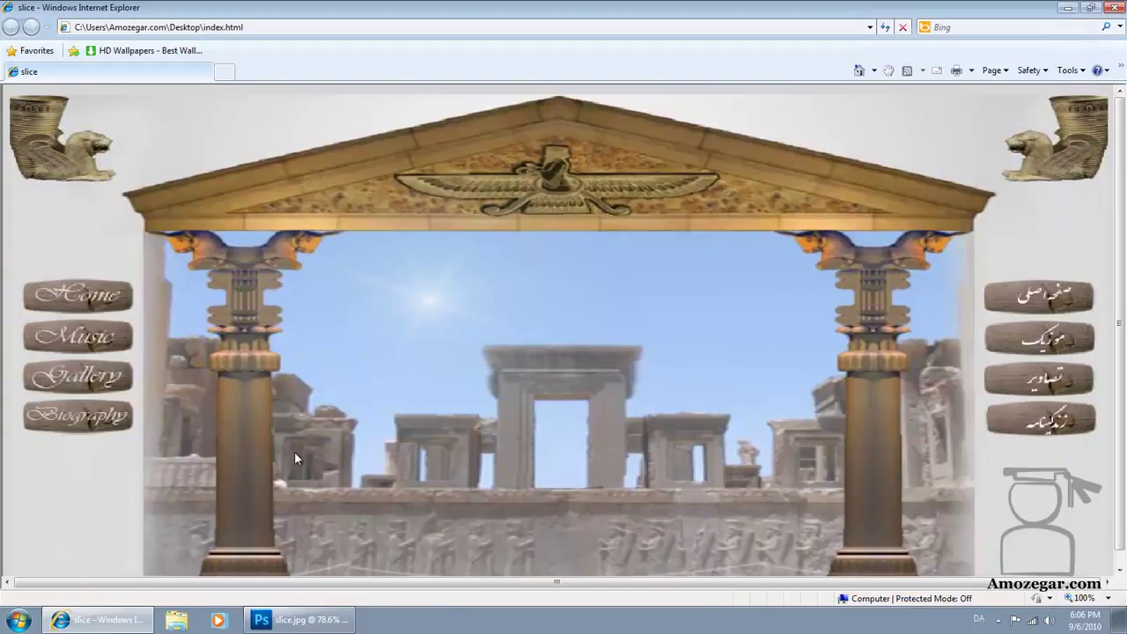
left_click(176, 620)
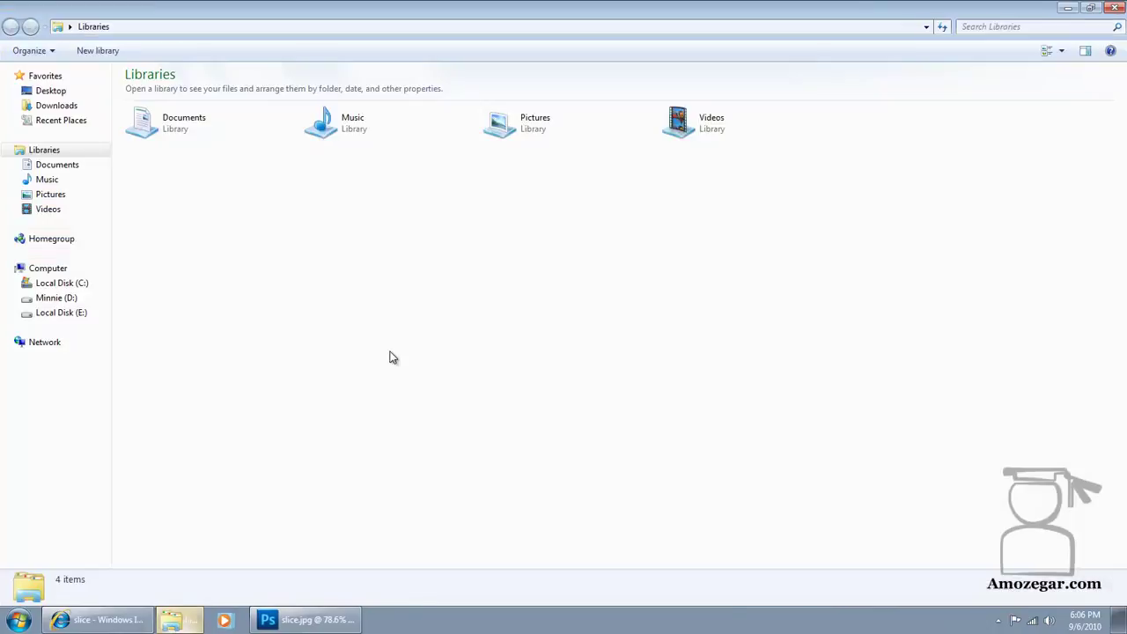
Log on to ftp://mihaneman.com with the FTP user name and password, then restore the window smaller.
left_click(277, 26)
type("ftp://mi")
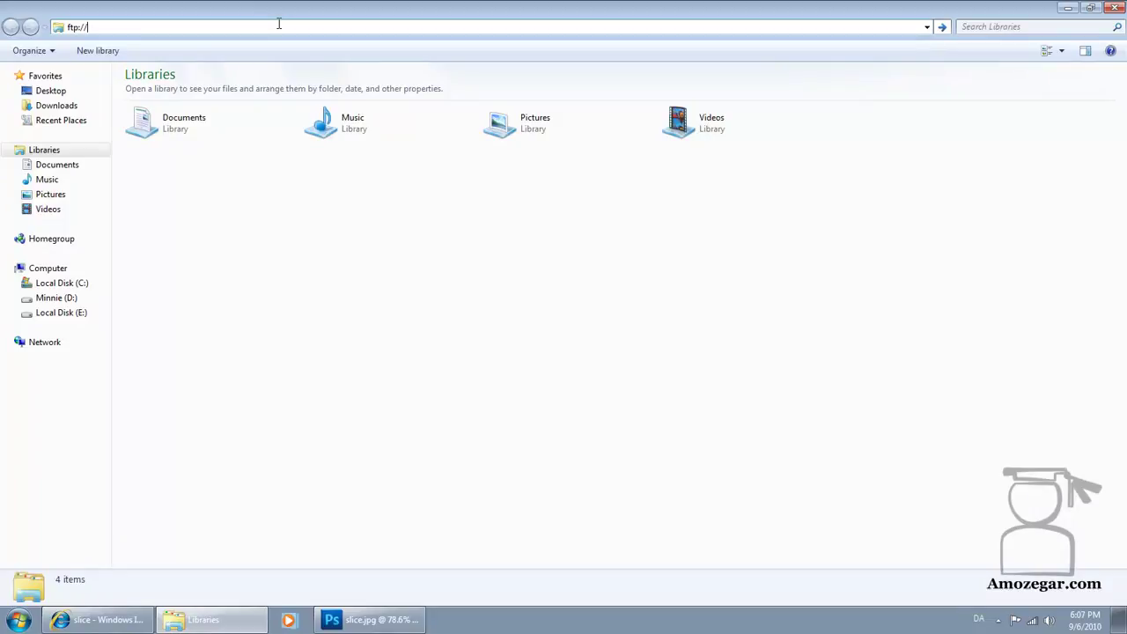
type("haneman.com")
key("Return")
type("amozegar")
key("Tab")
type("**********")
key("Return")
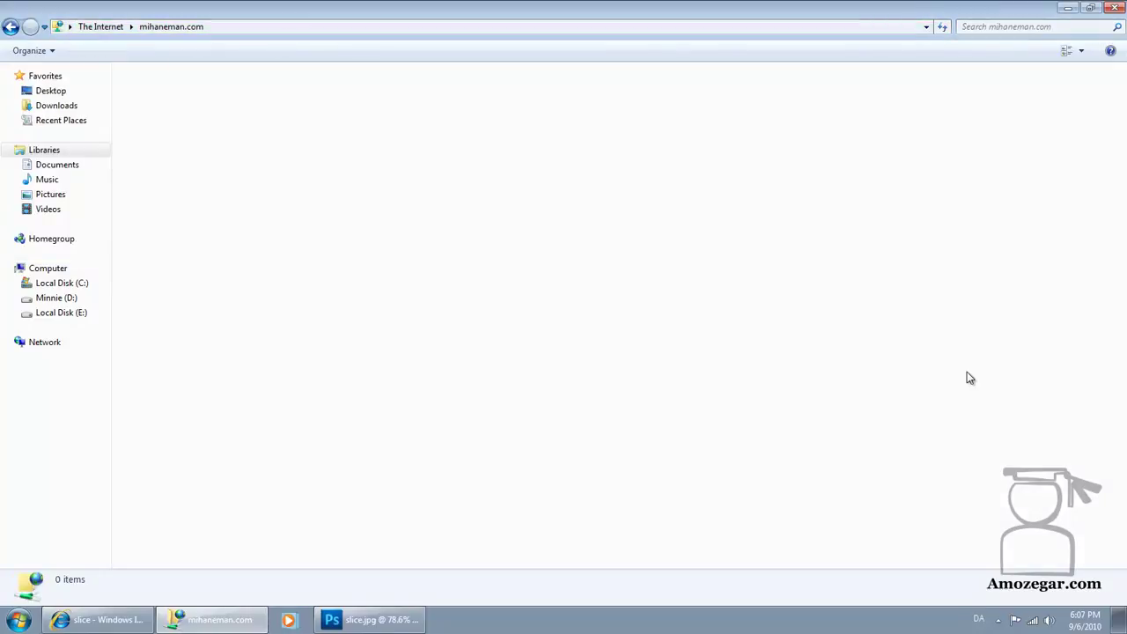
left_click(1090, 7)
left_click(1068, 18)
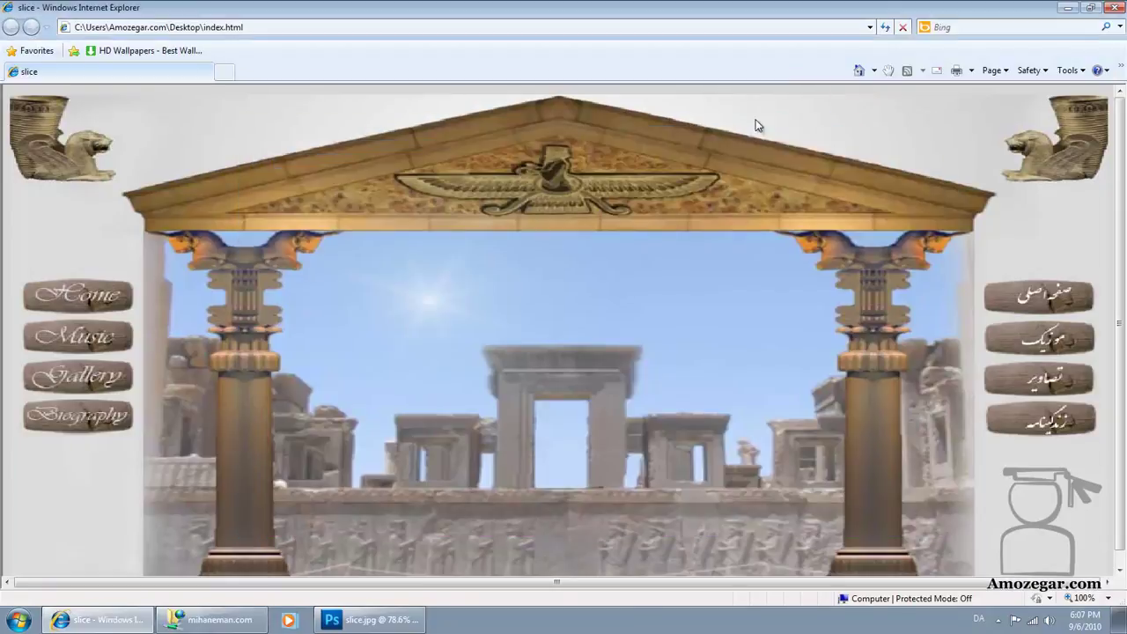
Select the images folder and index.html on the desktop and check the images folder's contents.
left_click_drag(54, 231, 41, 114)
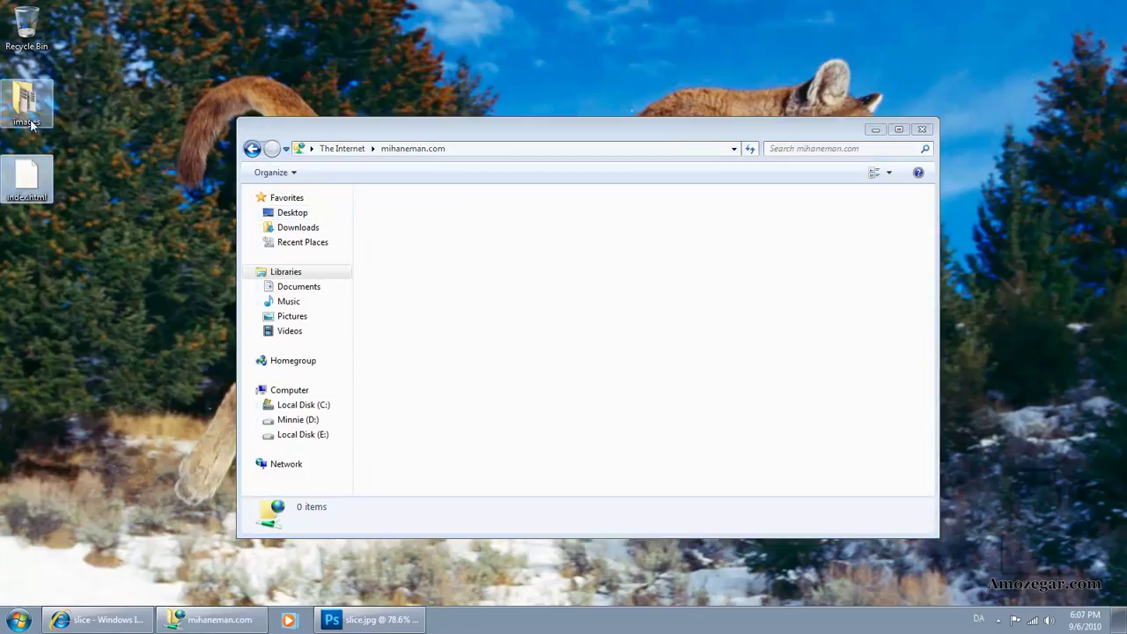
double_click(24, 103)
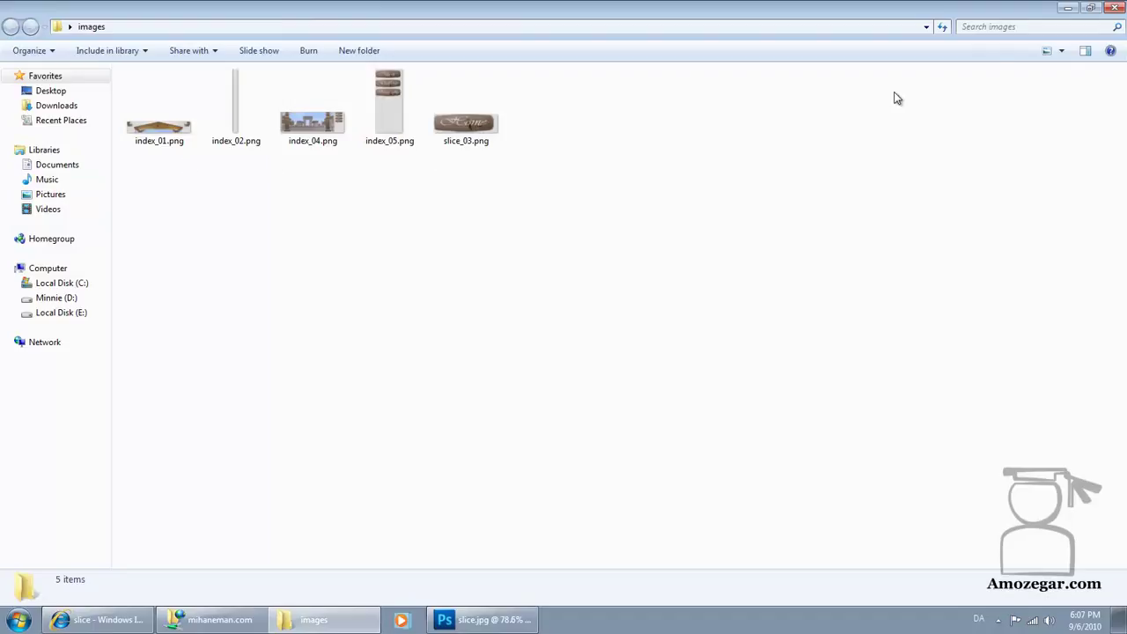
left_click(1068, 8)
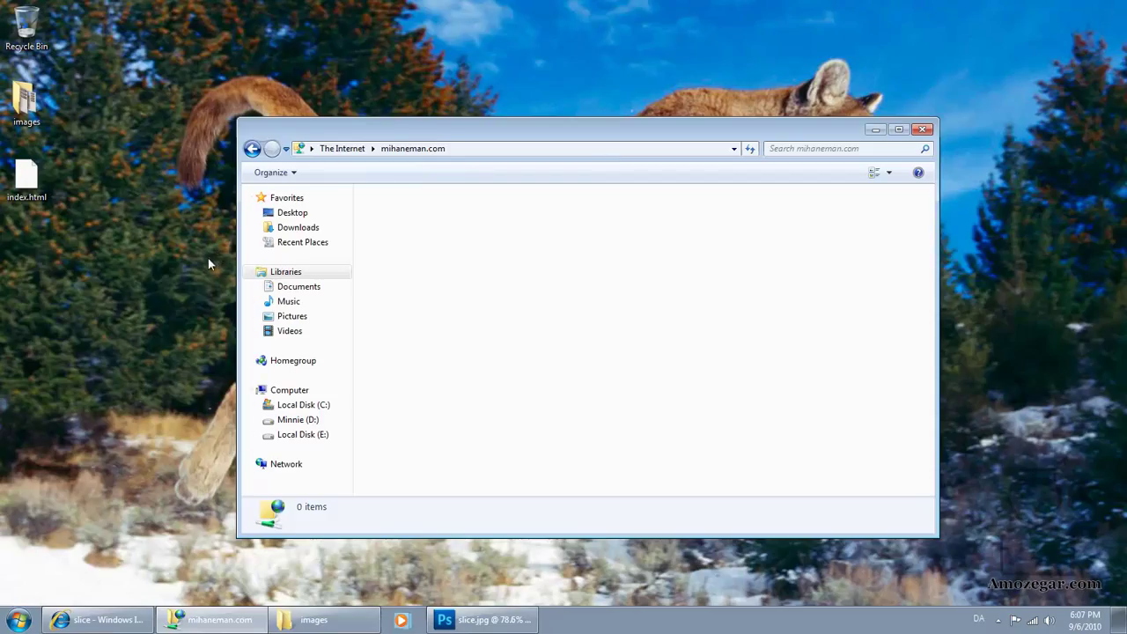
Copy the images folder and index.html and paste them into the mihaneman.com FTP folder.
mouse_move(126, 256)
left_mouse_down()
mouse_move(2, 121)
mouse_move(5, 101)
left_mouse_up()
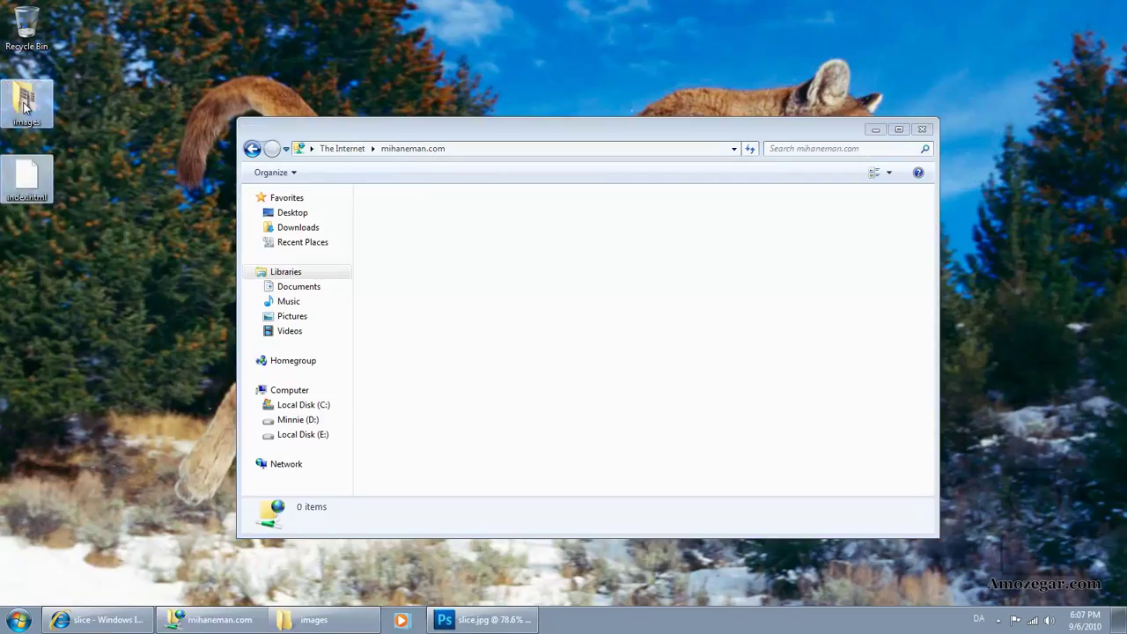
right_click(24, 104)
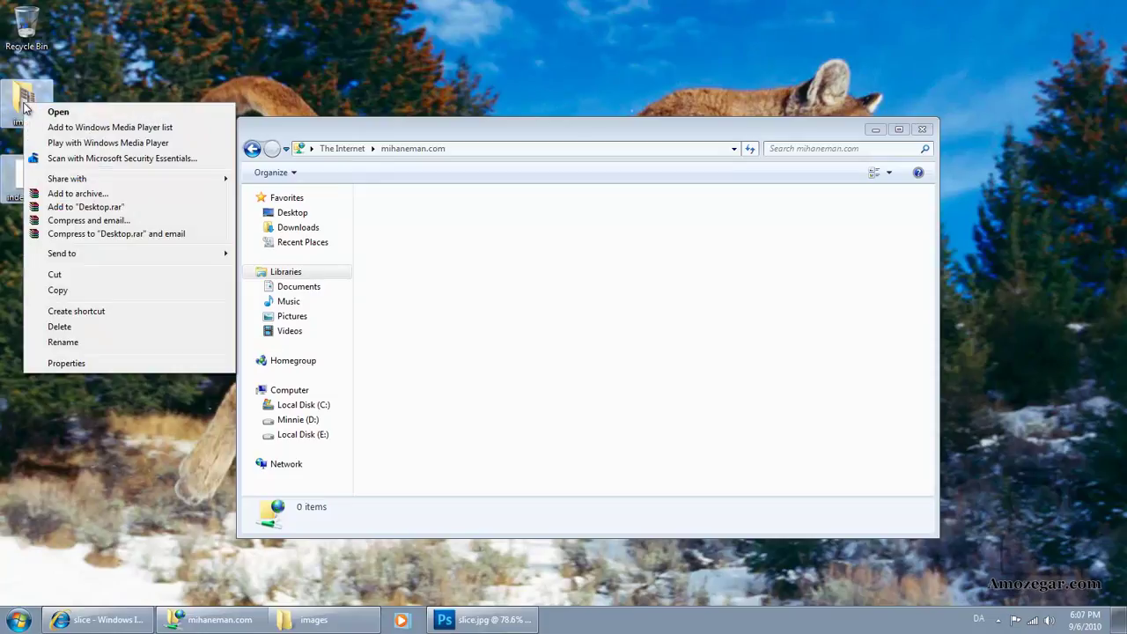
left_click(88, 298)
left_click(629, 319)
right_click(628, 320)
left_click(666, 394)
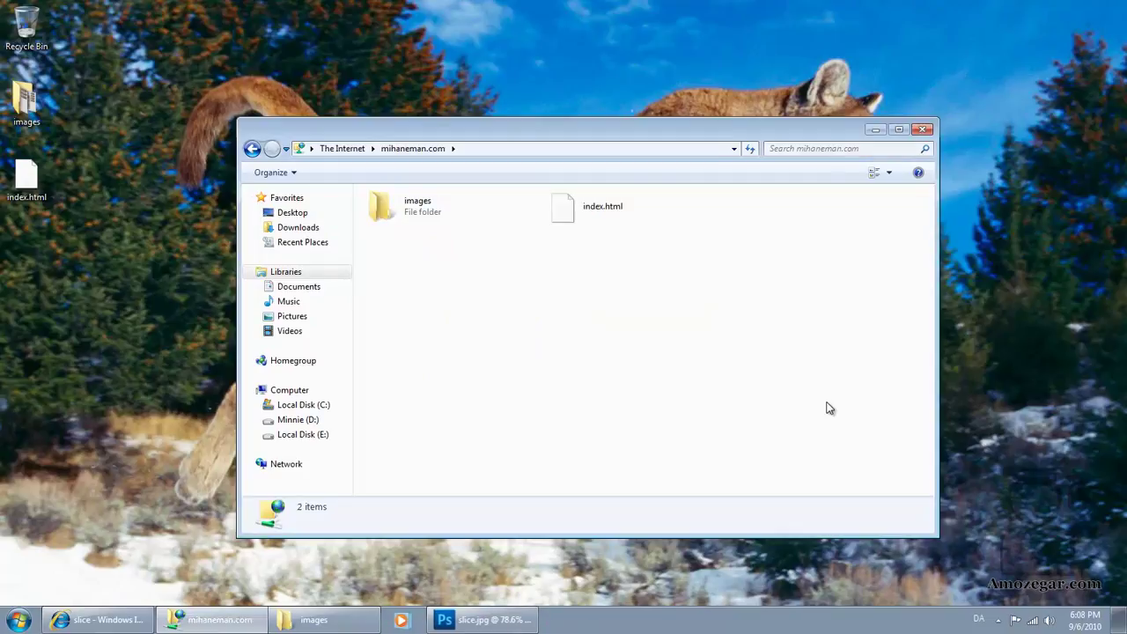
Open a new maximized Internet Explorer window and load mihaneman.com.
right_click(108, 619)
left_click(62, 560)
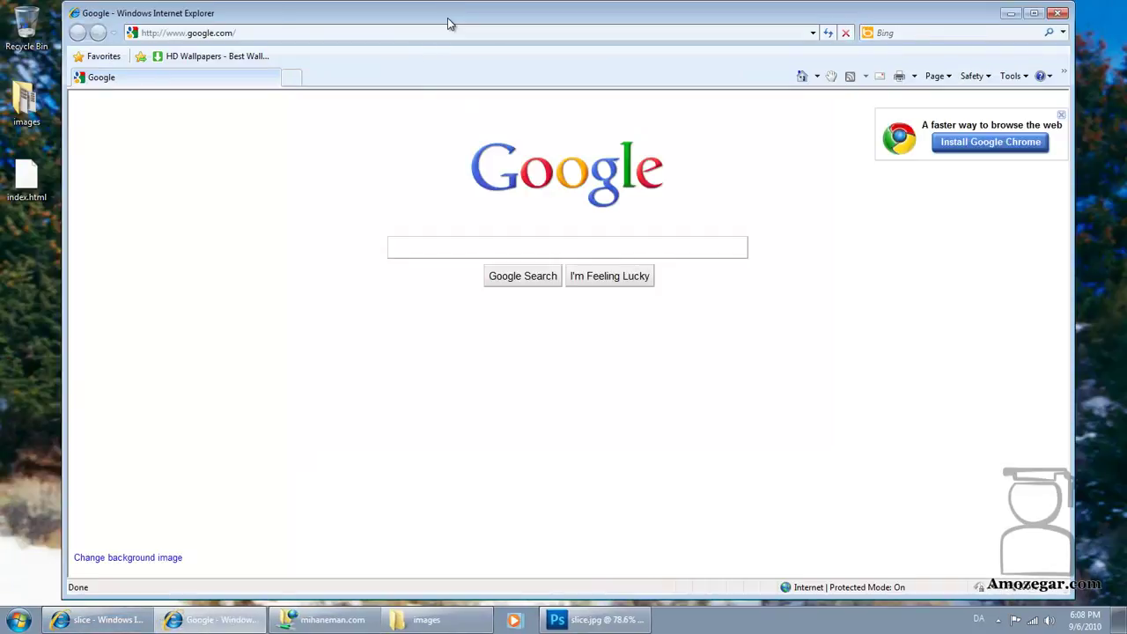
double_click(447, 23)
left_click(352, 27)
type("mi")
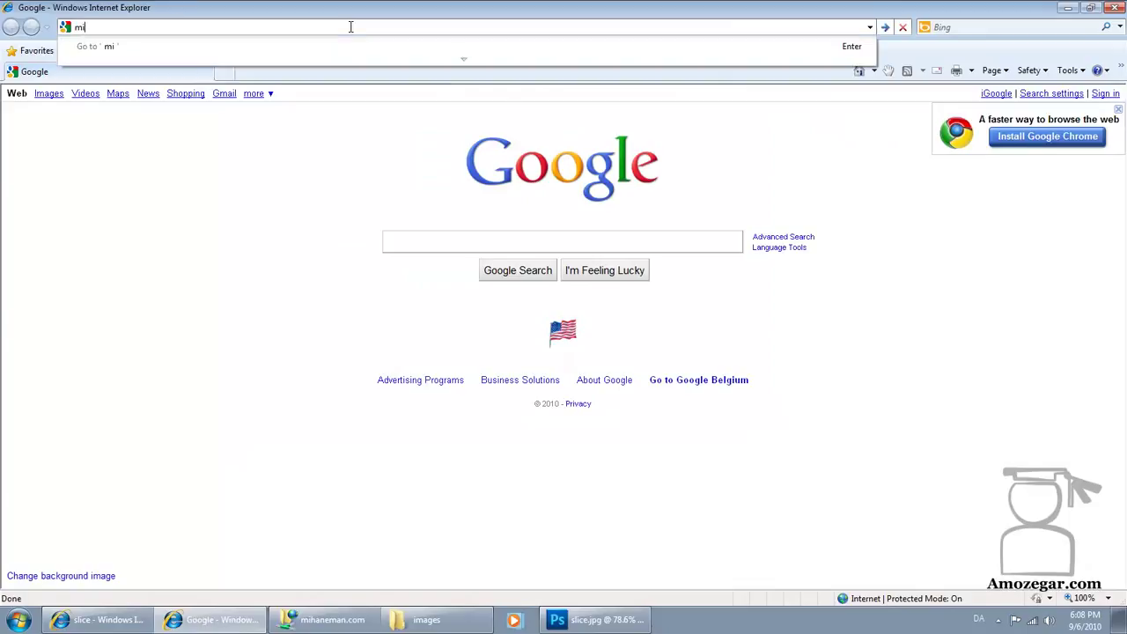
type("haneman.com")
key("Return")
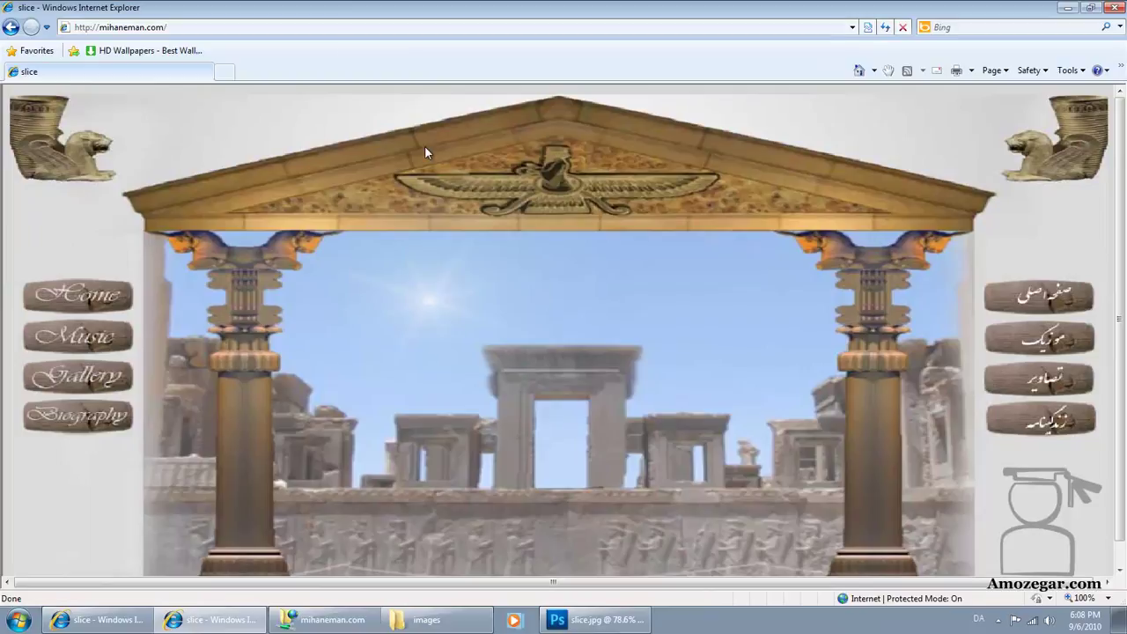
Test the live Home link to Google, then close both browser windows.
left_click(77, 293)
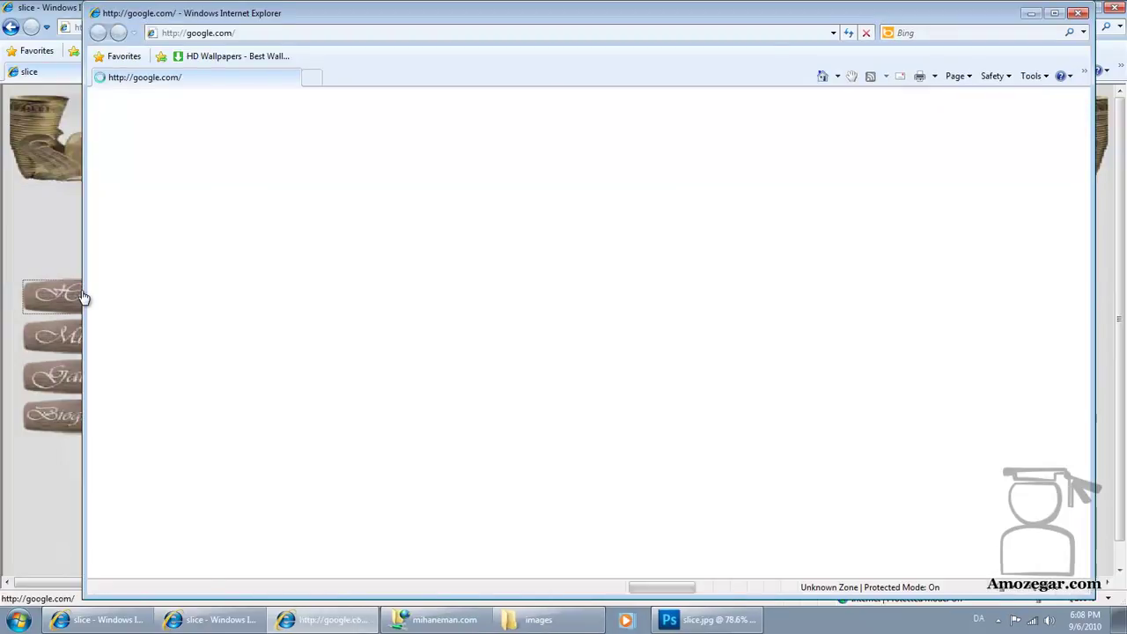
left_click(1077, 13)
left_click(1115, 7)
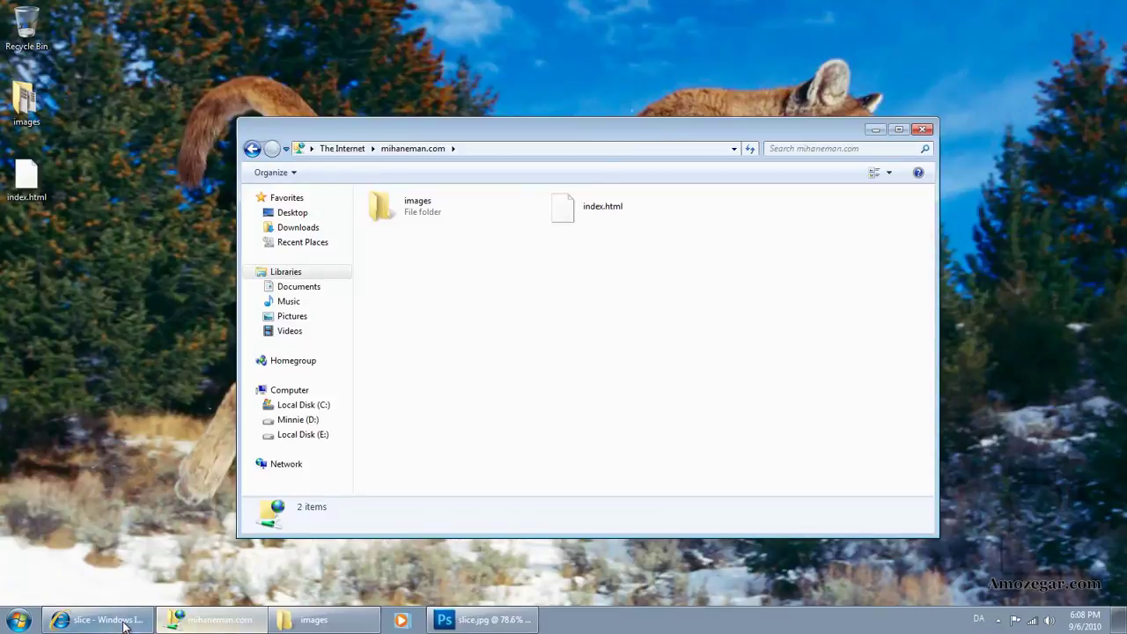
Draw a slice around the top-left statue and link it to a mailto: e-mail address.
left_click(493, 619)
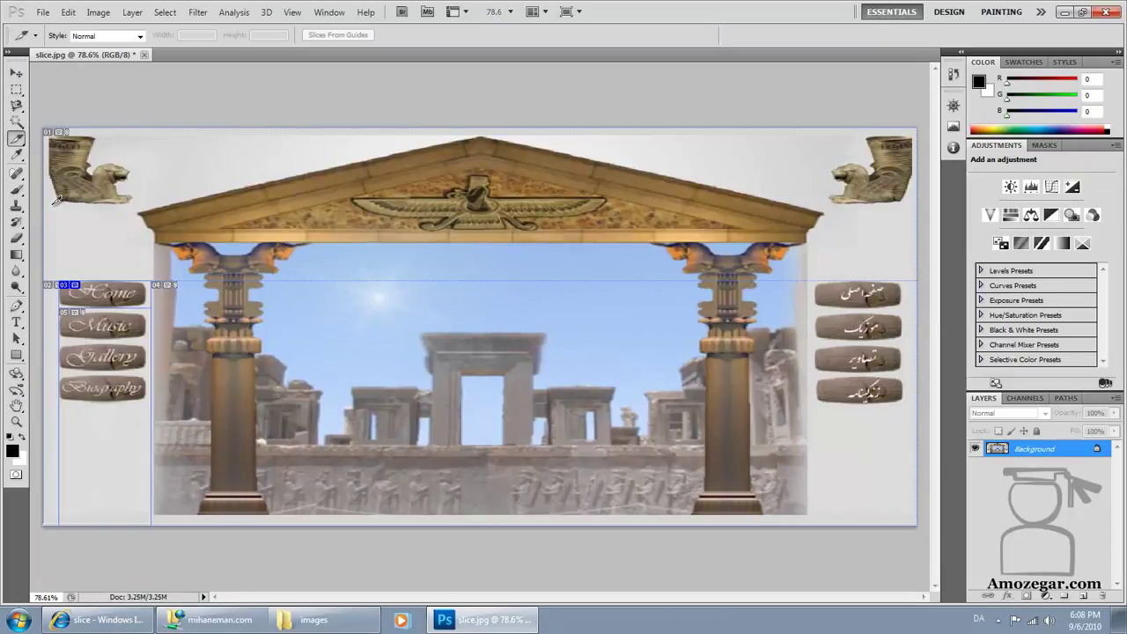
left_click_drag(51, 203, 140, 126)
double_click(104, 173)
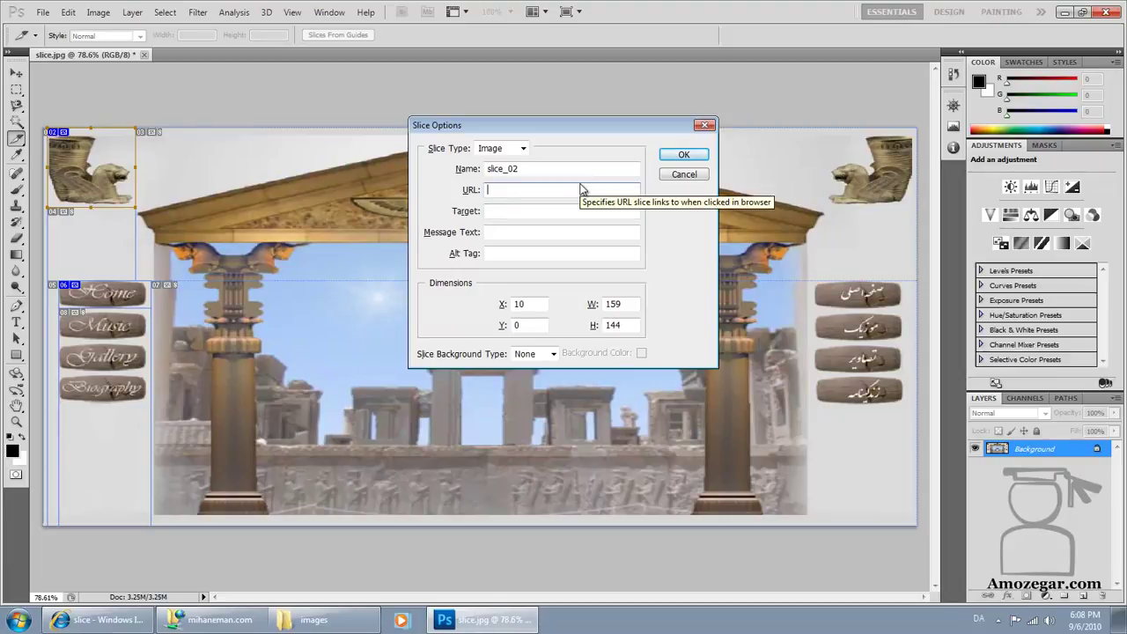
type("mailto:")
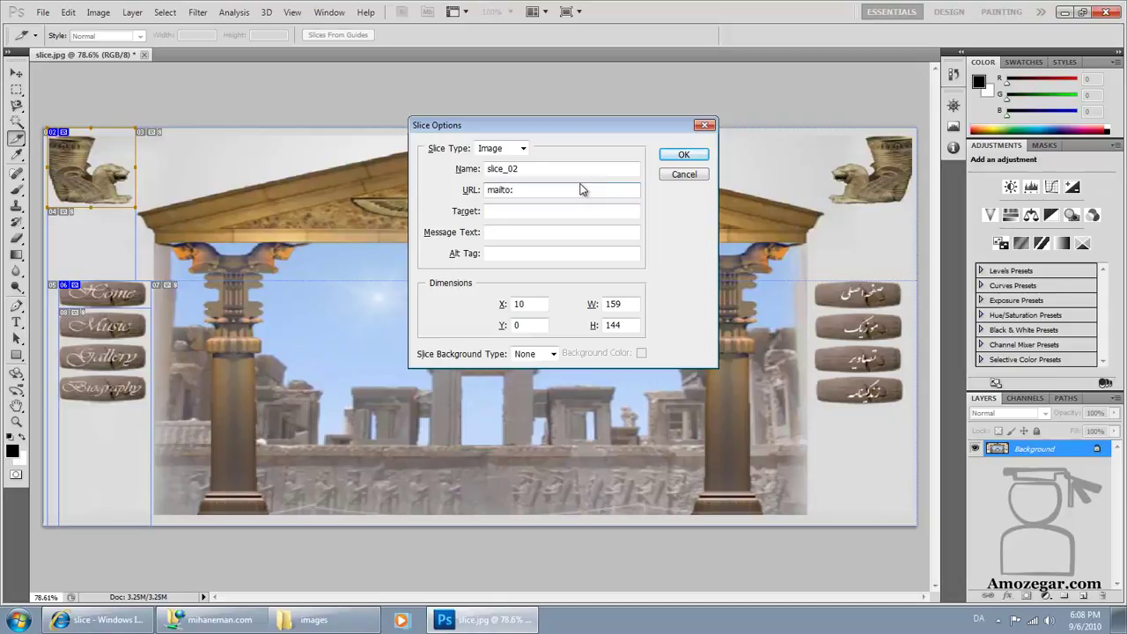
type("@amozegar.com")
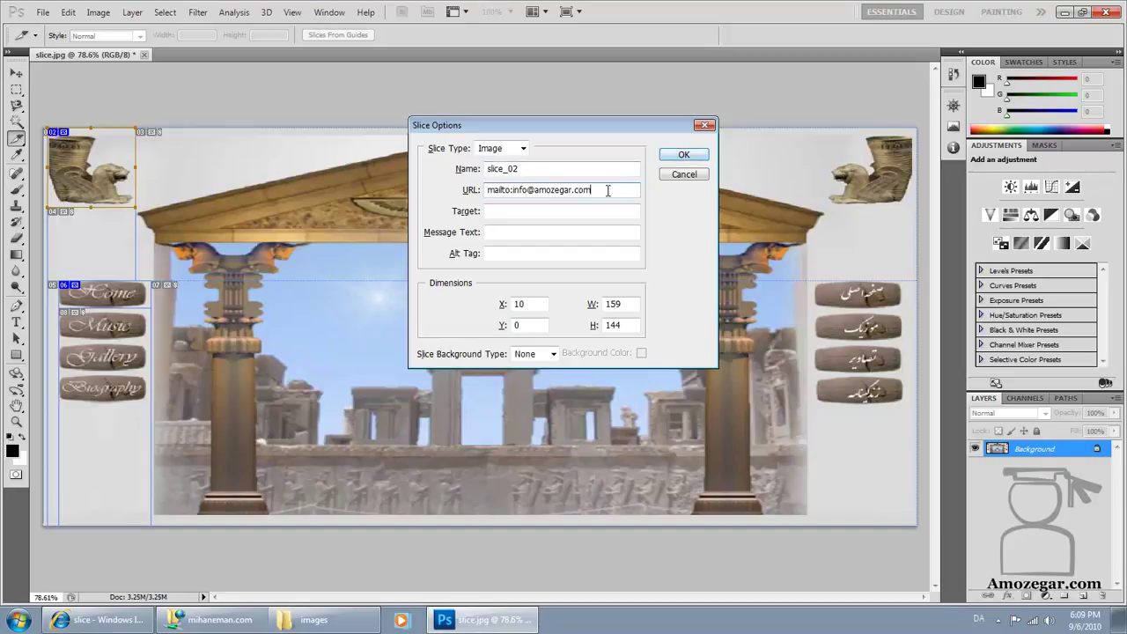
left_click_drag(607, 190, 520, 192)
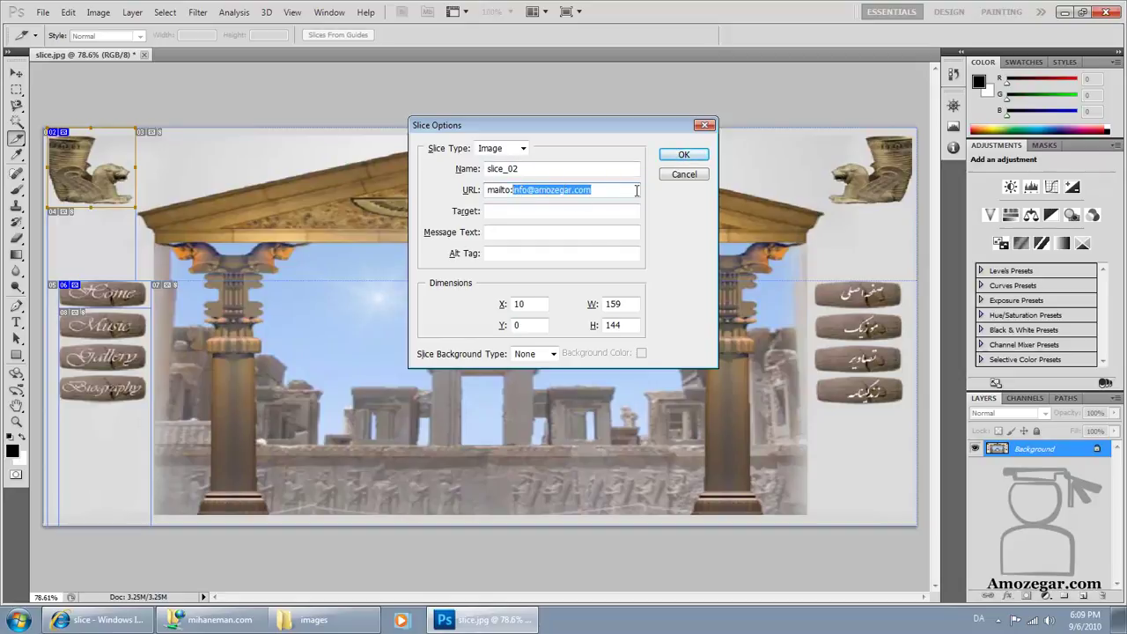
left_click(676, 157)
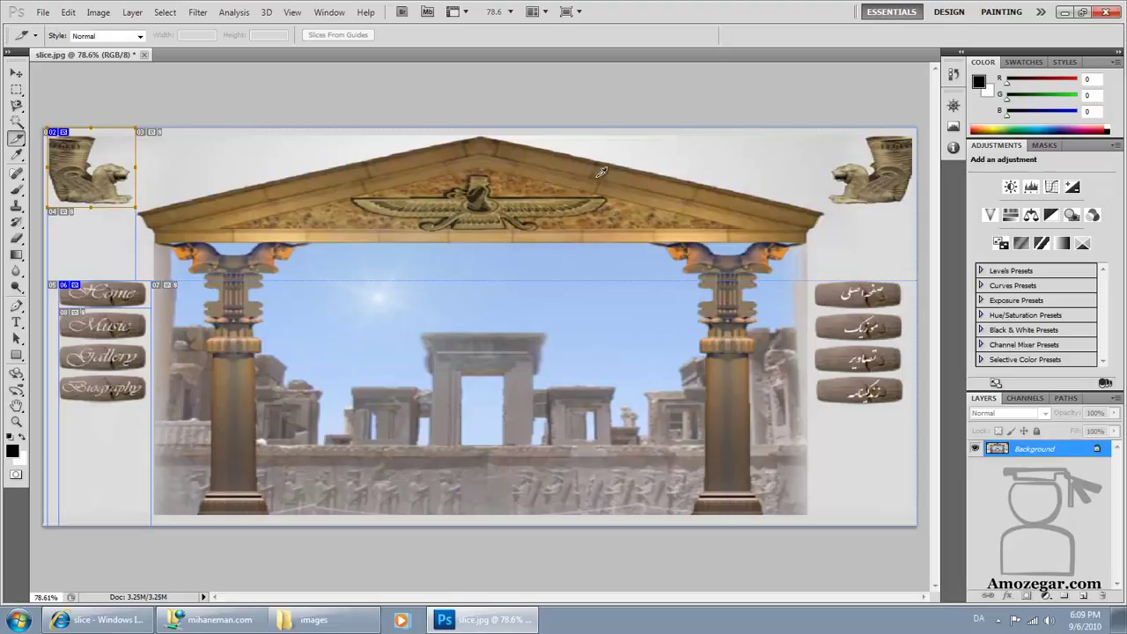
Save for Web as HTML and images, overwriting index.html on the Desktop.
key("ctrl+shift+alt+s")
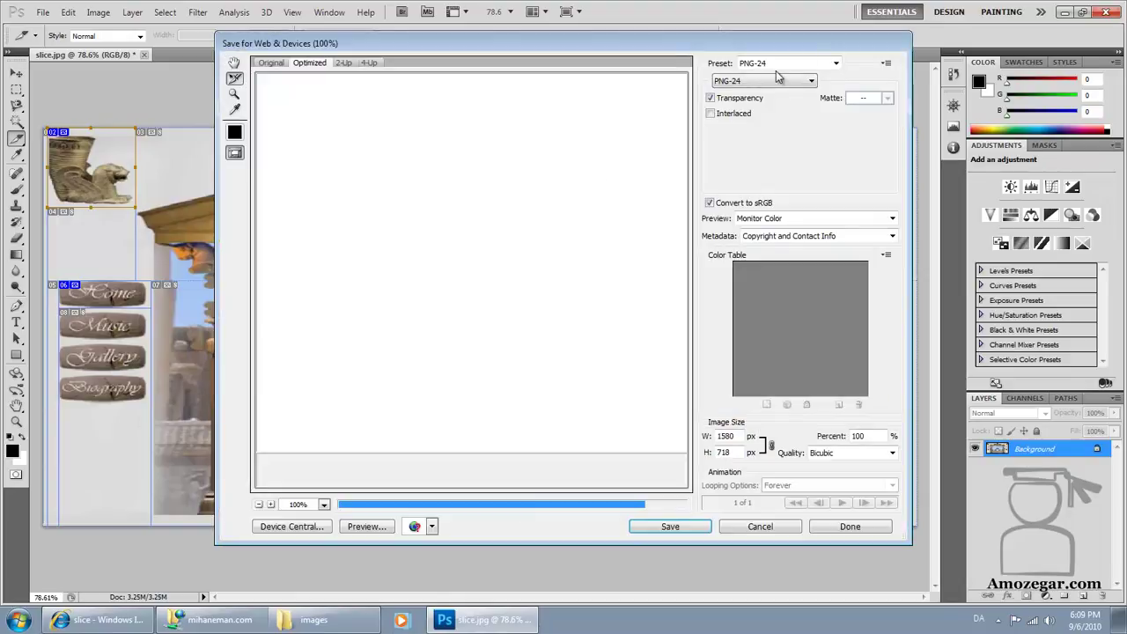
left_click(670, 526)
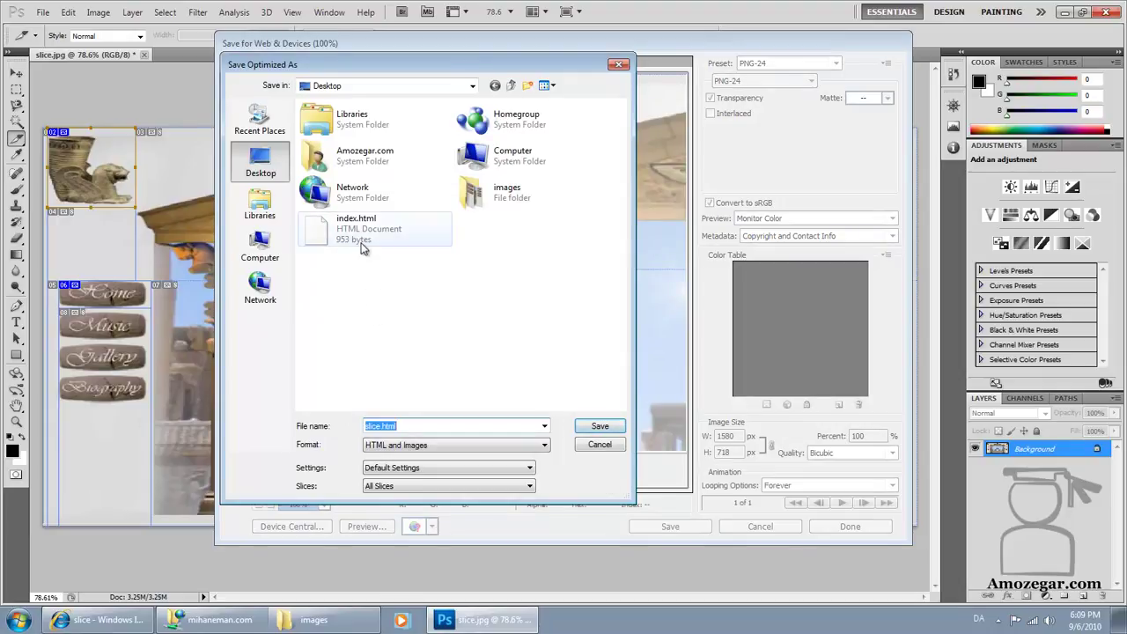
double_click(359, 231)
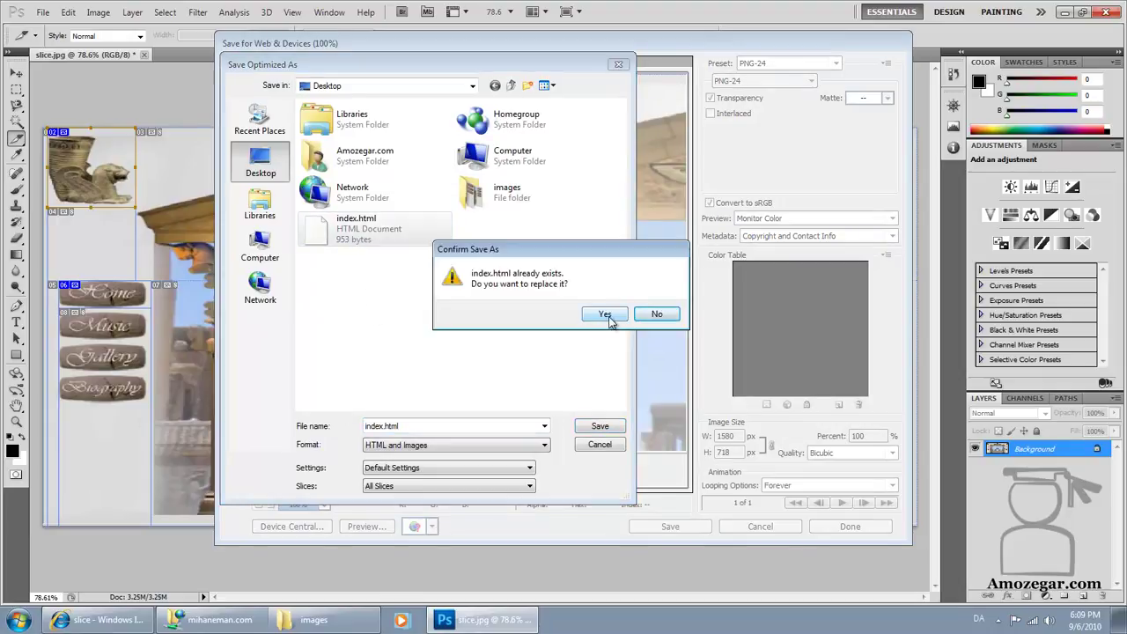
left_click(605, 320)
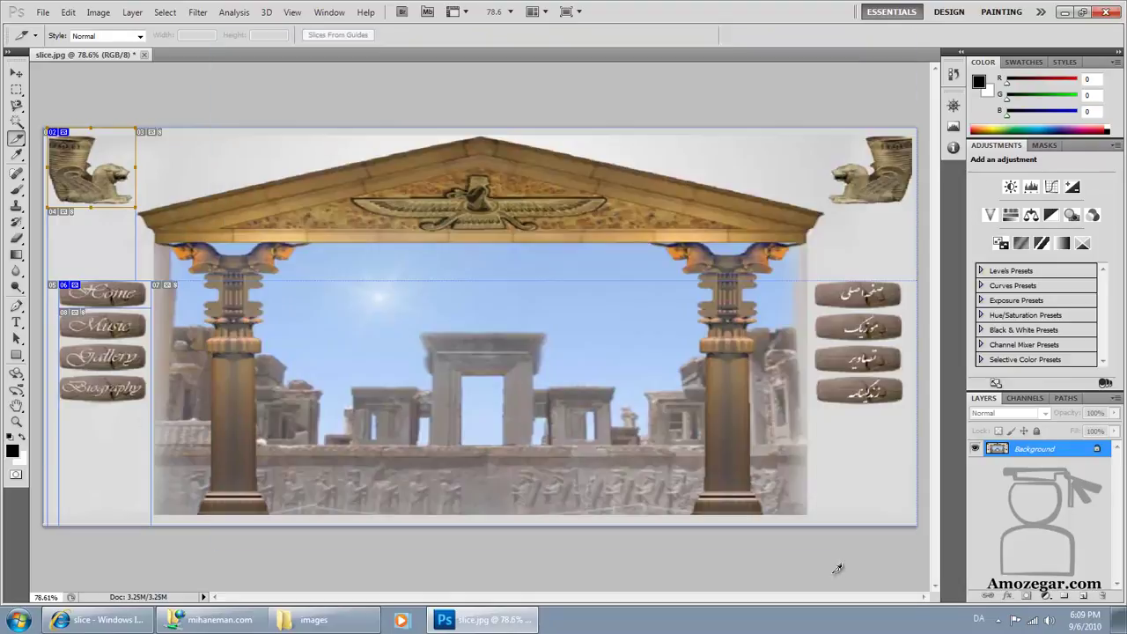
left_click(1120, 620)
Preview index.html in Internet Explorer, test the lion's e-mail link, discard the message and close.
double_click(49, 183)
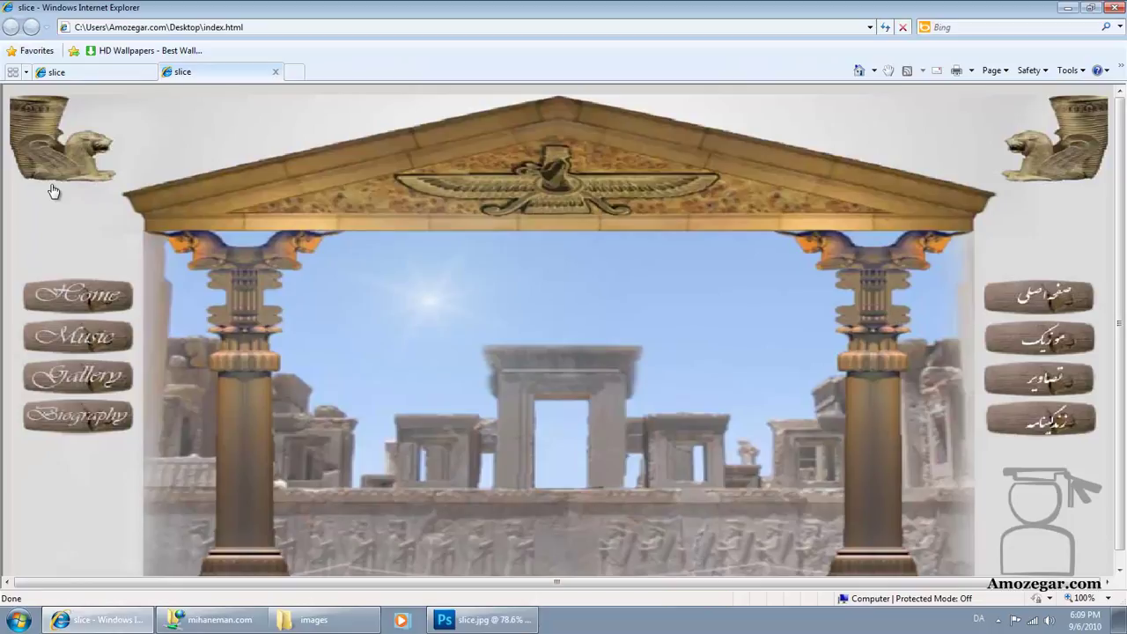
left_click(44, 156)
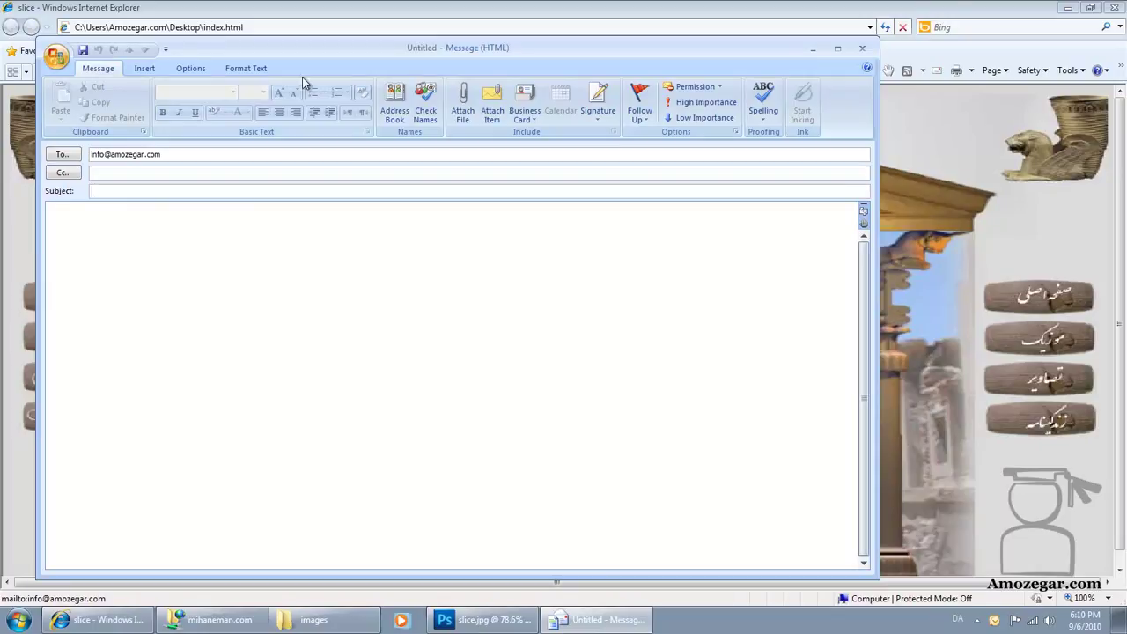
left_click_drag(314, 56, 431, 62)
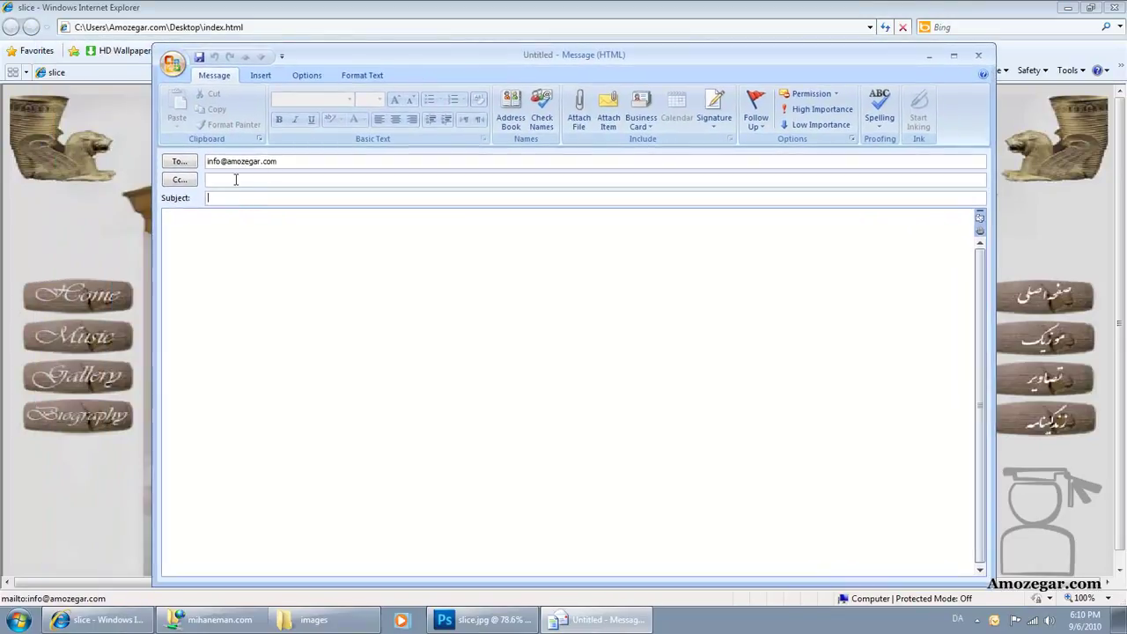
left_click(284, 164)
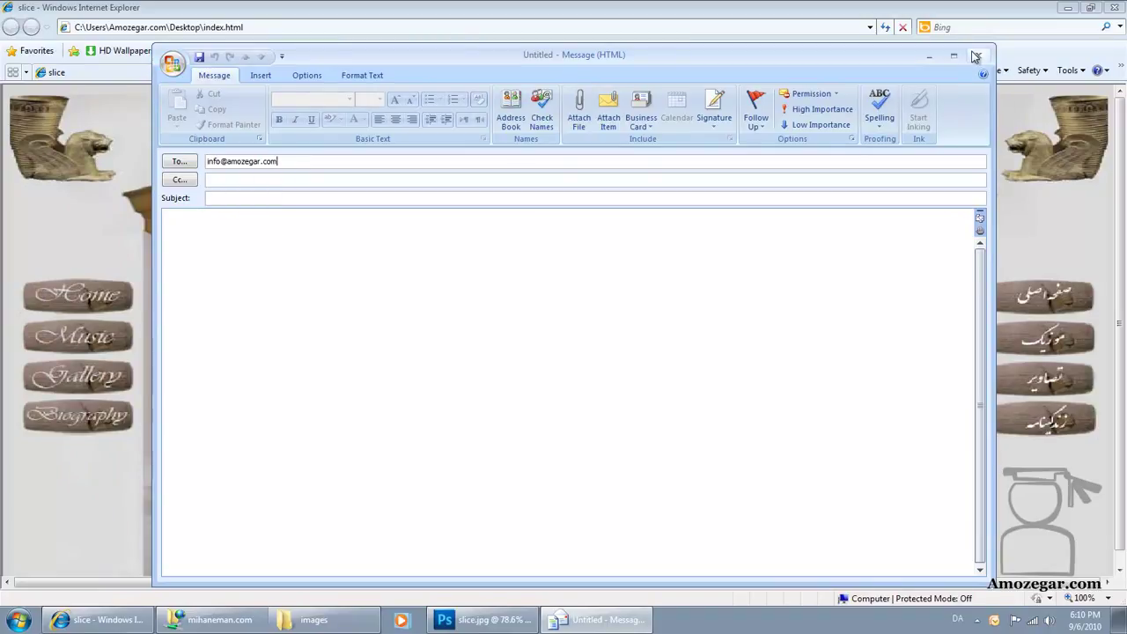
left_click(977, 54)
left_click(560, 347)
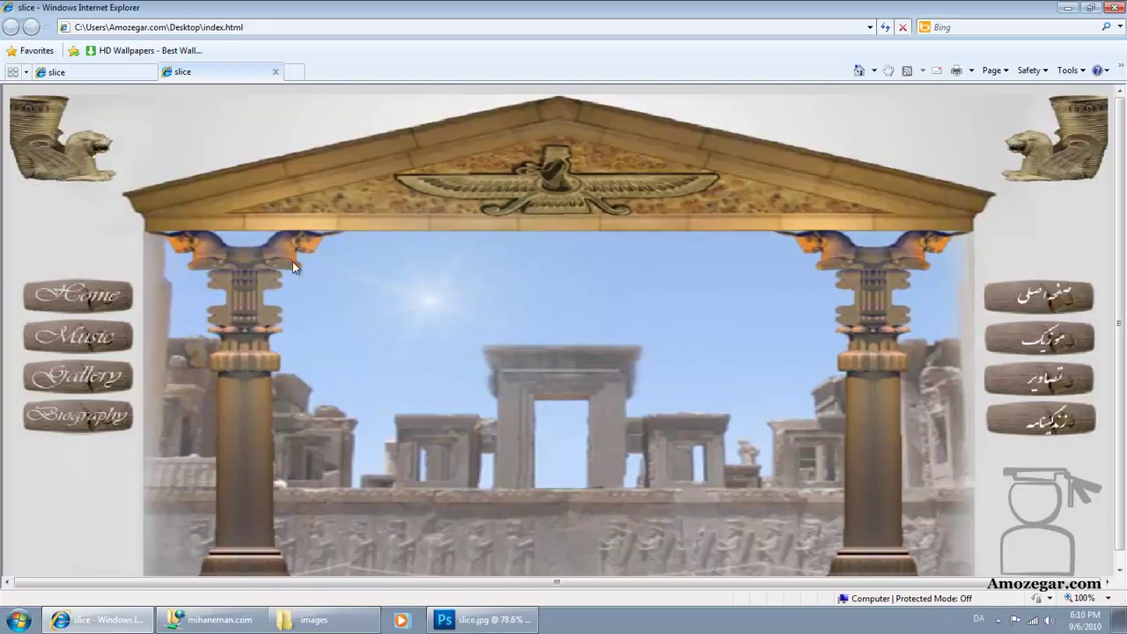
left_click(1120, 621)
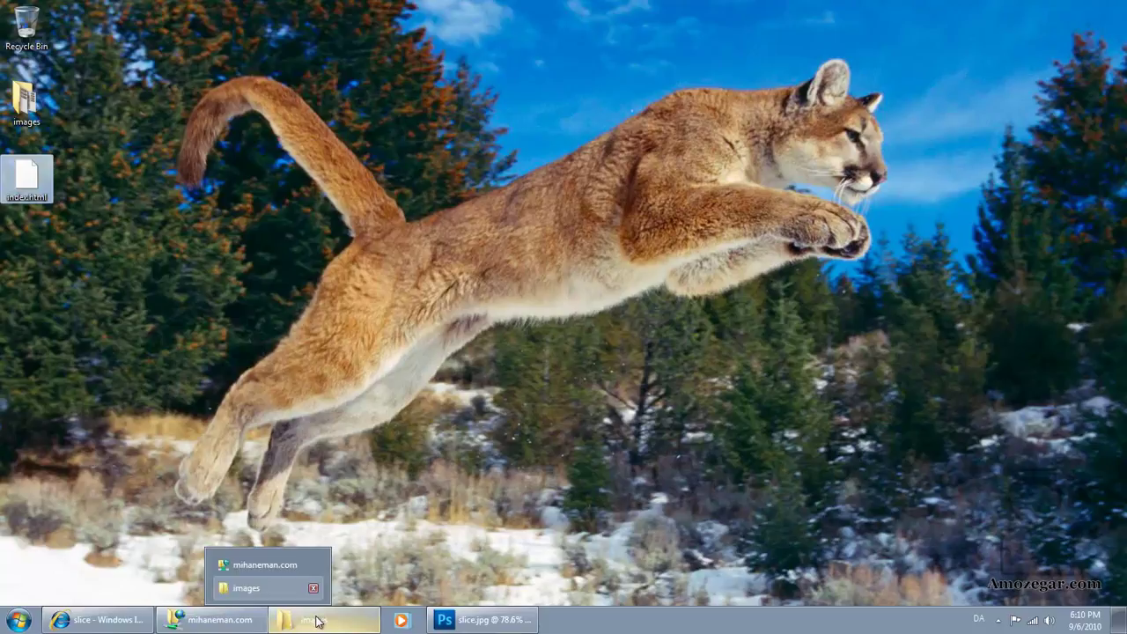
mouse_move(304, 620)
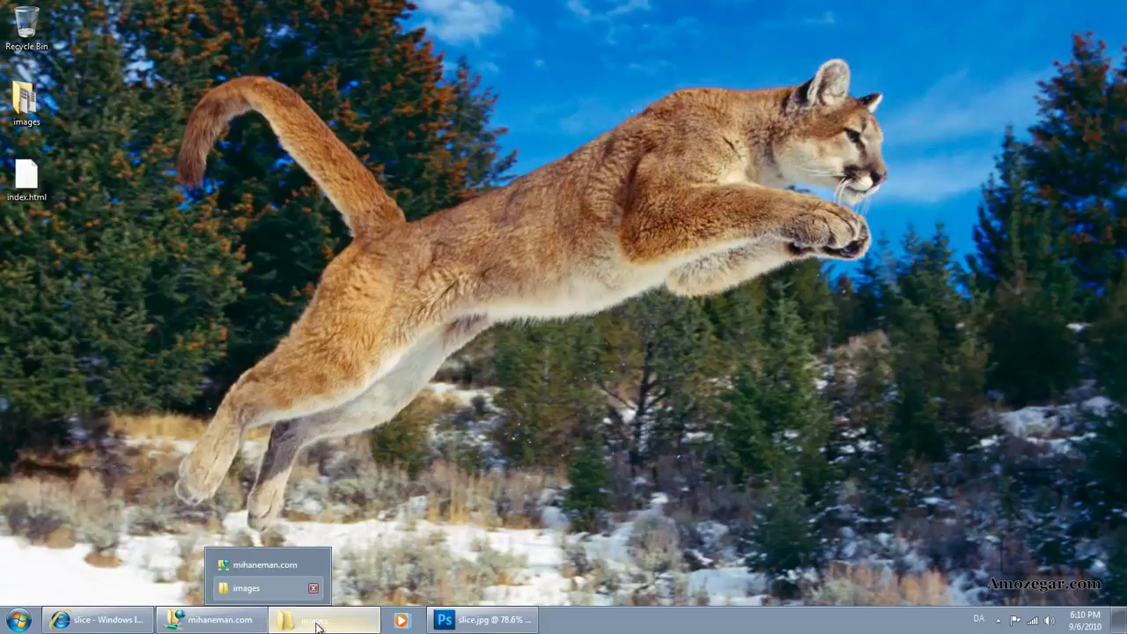
Upload the images folder and index.html to mihaneman.com, replacing all existing files.
left_click(317, 624)
left_click(317, 621)
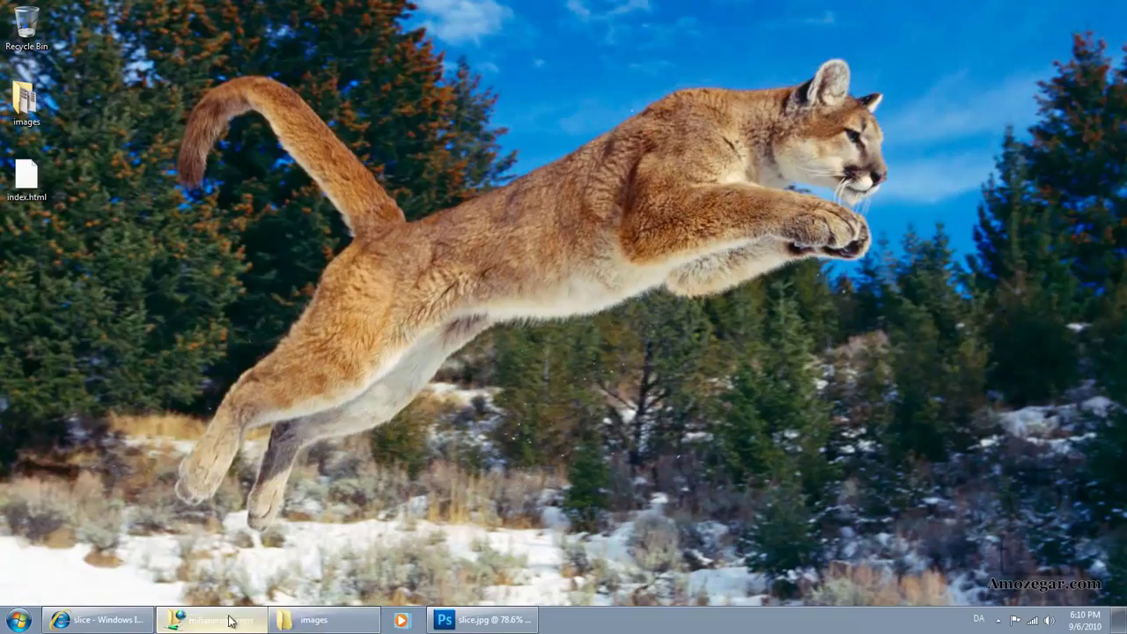
left_click(220, 624)
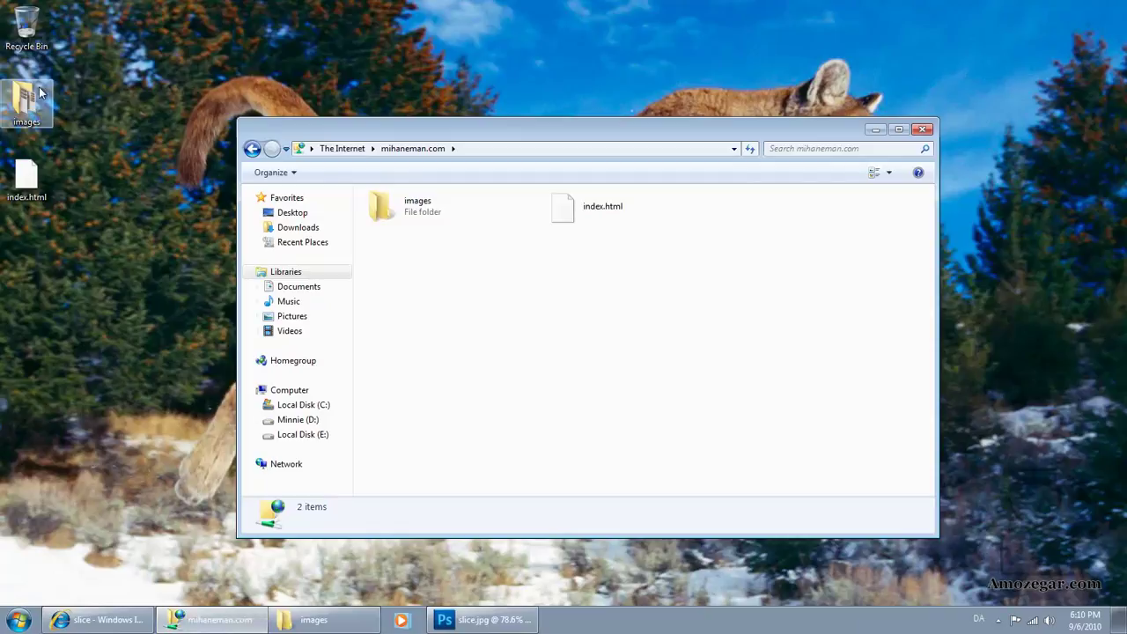
mouse_move(151, 290)
left_mouse_down()
mouse_move(7, 70)
mouse_move(161, 171)
mouse_move(674, 328)
left_mouse_up()
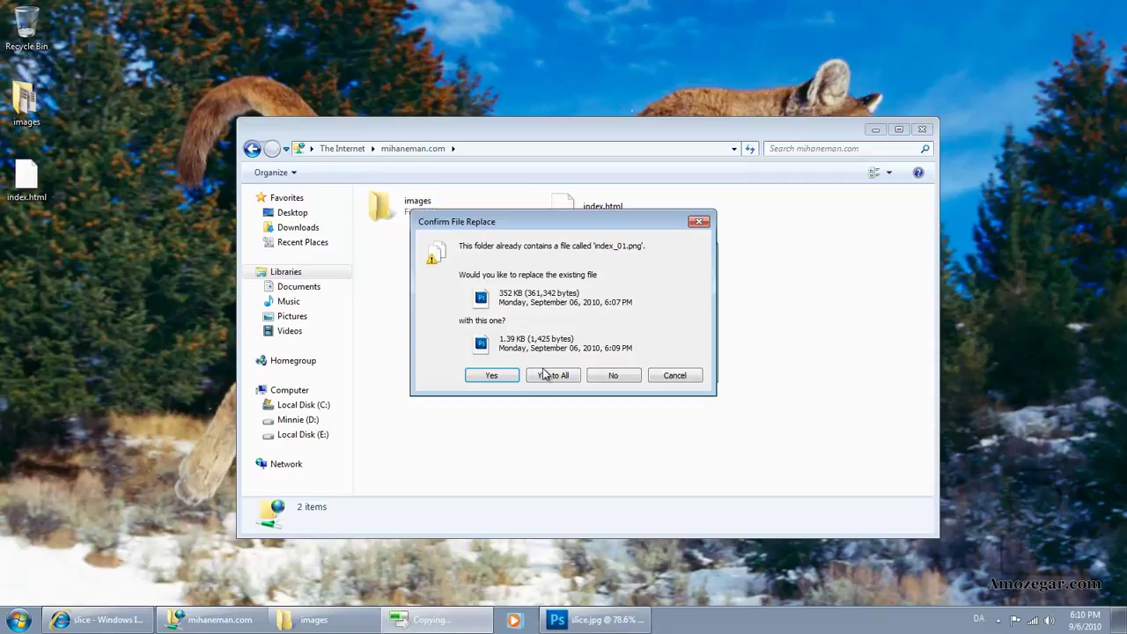
left_click(550, 377)
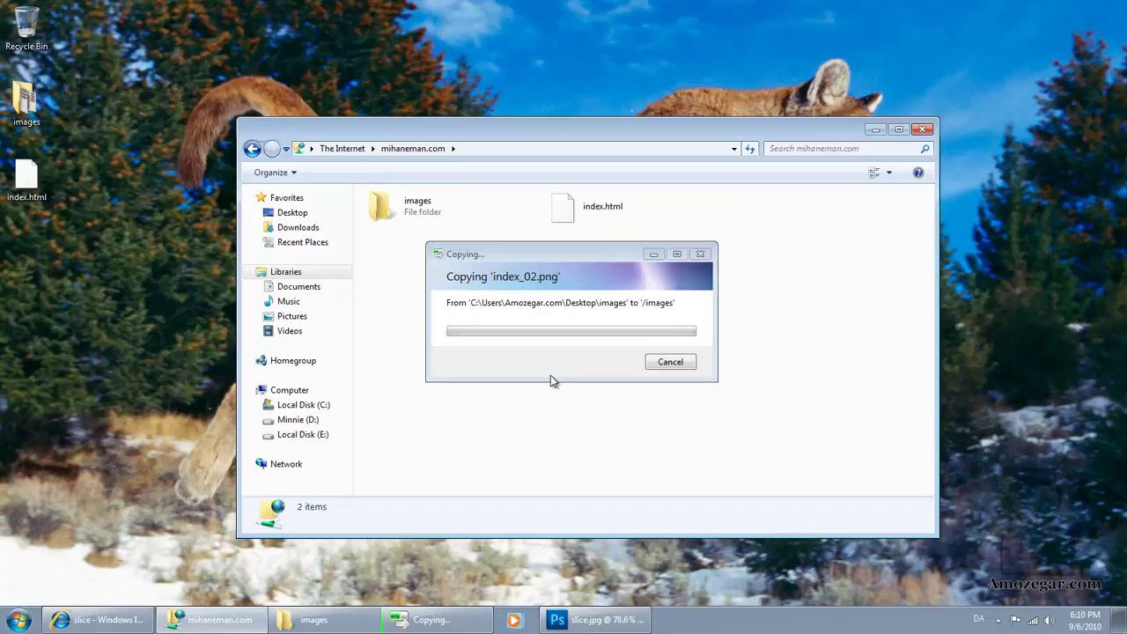
right_click(97, 619)
left_click(88, 559)
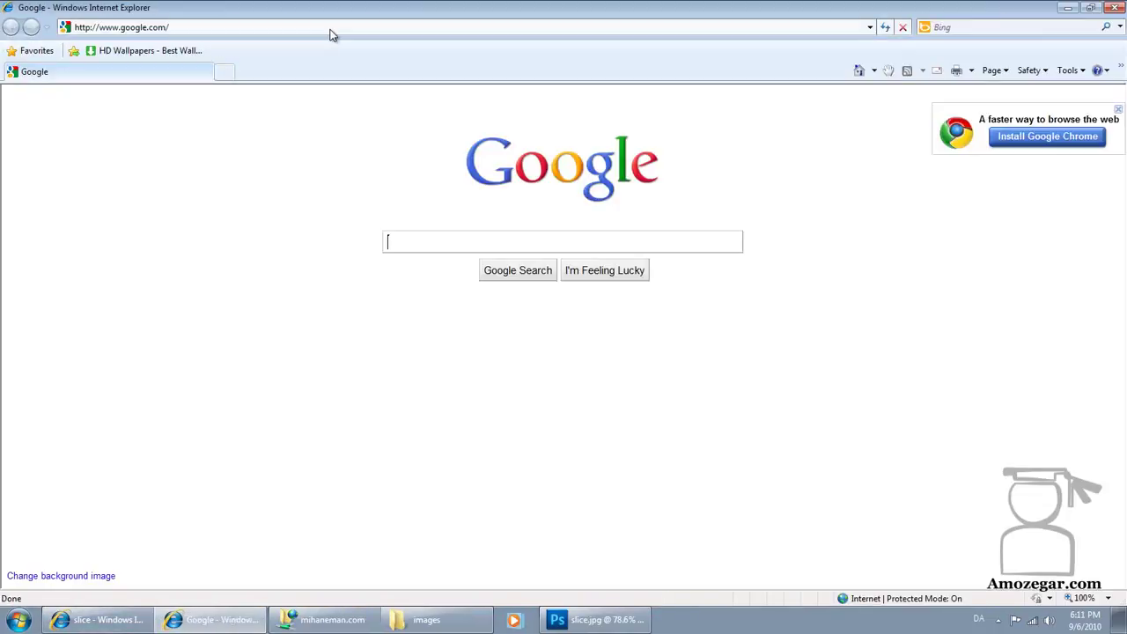
Load mihaneman.com, test the live lion e-mail link, discard the message and return to Photoshop.
left_click(331, 27)
type("mi")
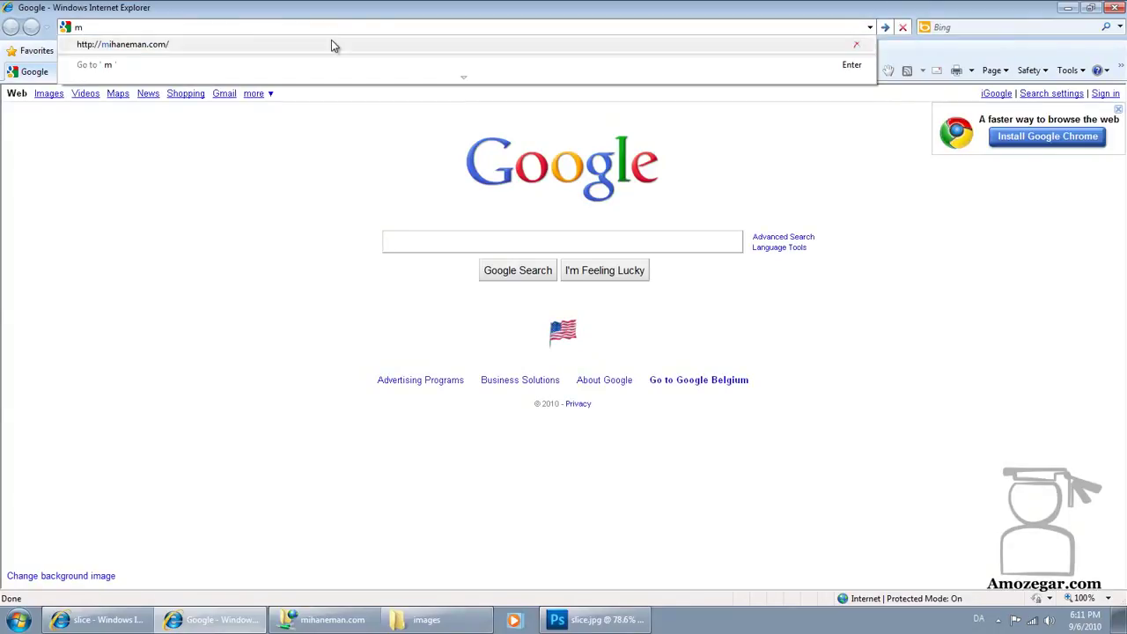
left_click(331, 39)
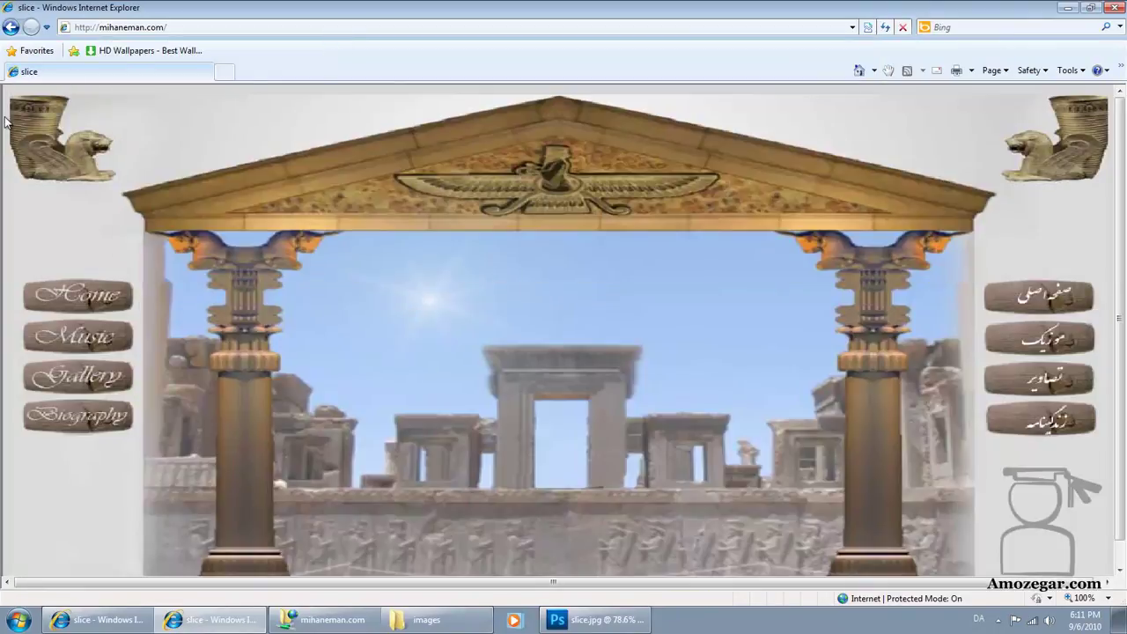
left_click(35, 137)
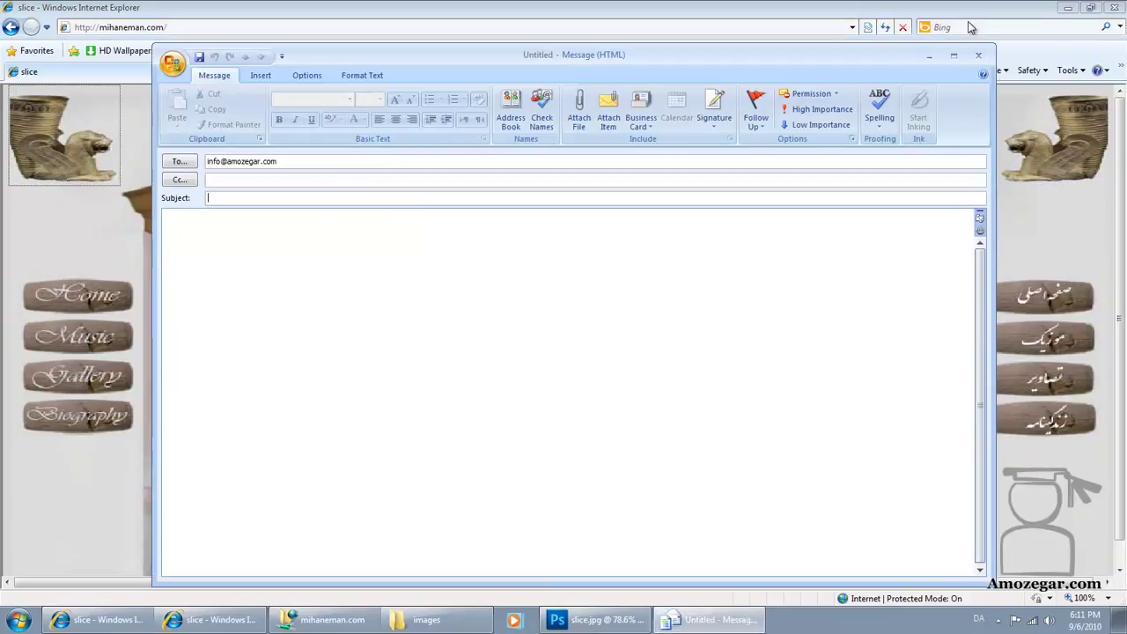
left_click(978, 55)
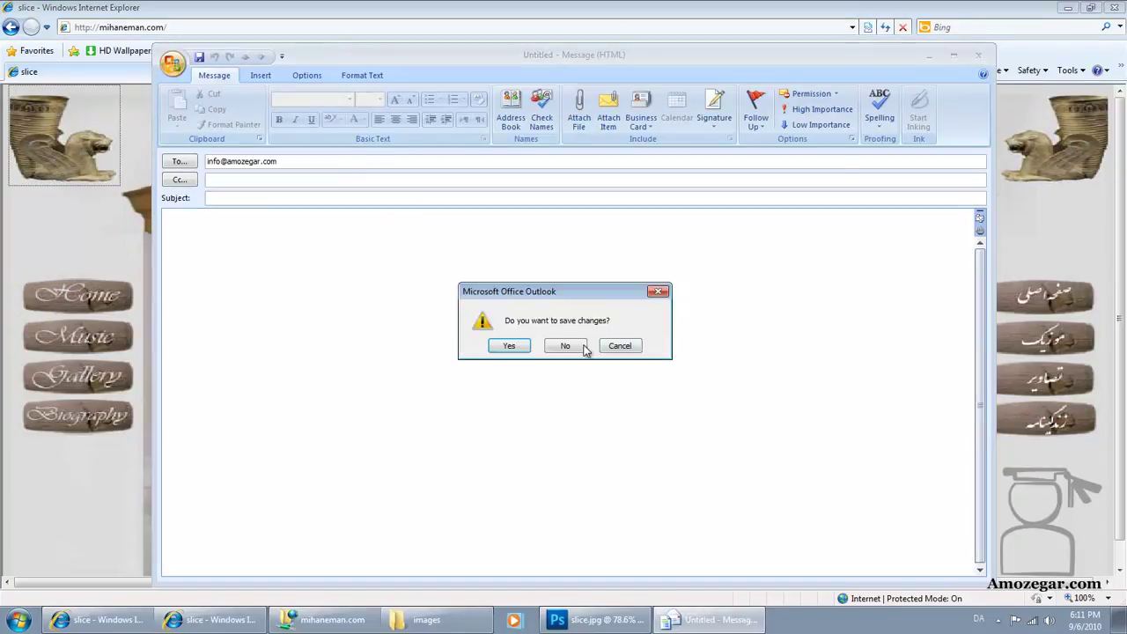
left_click(581, 346)
left_click(1113, 8)
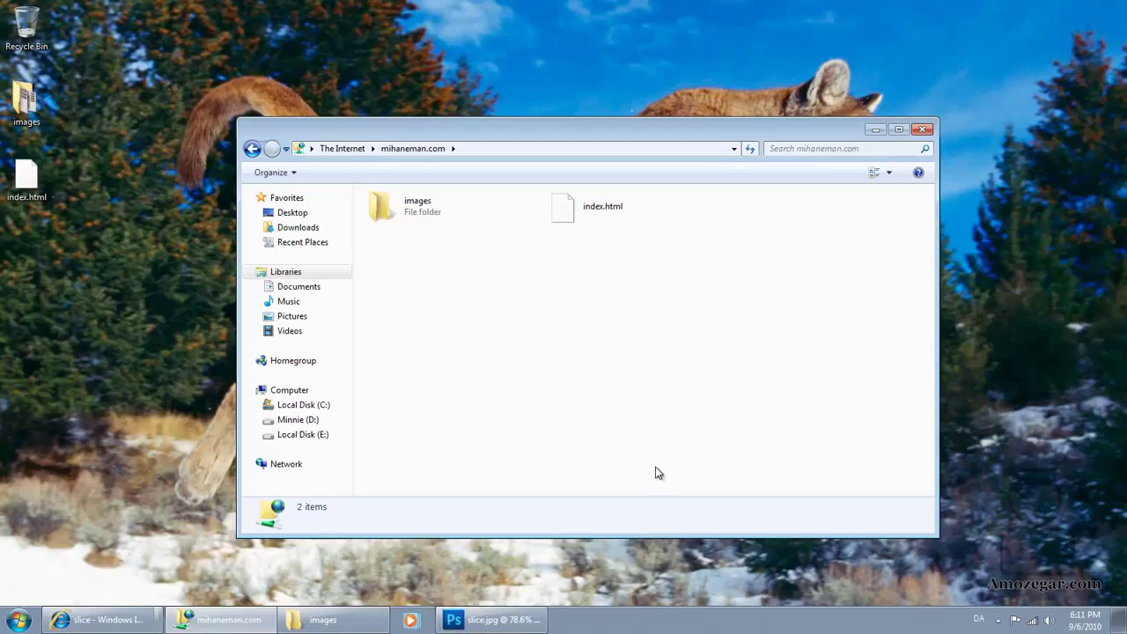
left_click(511, 619)
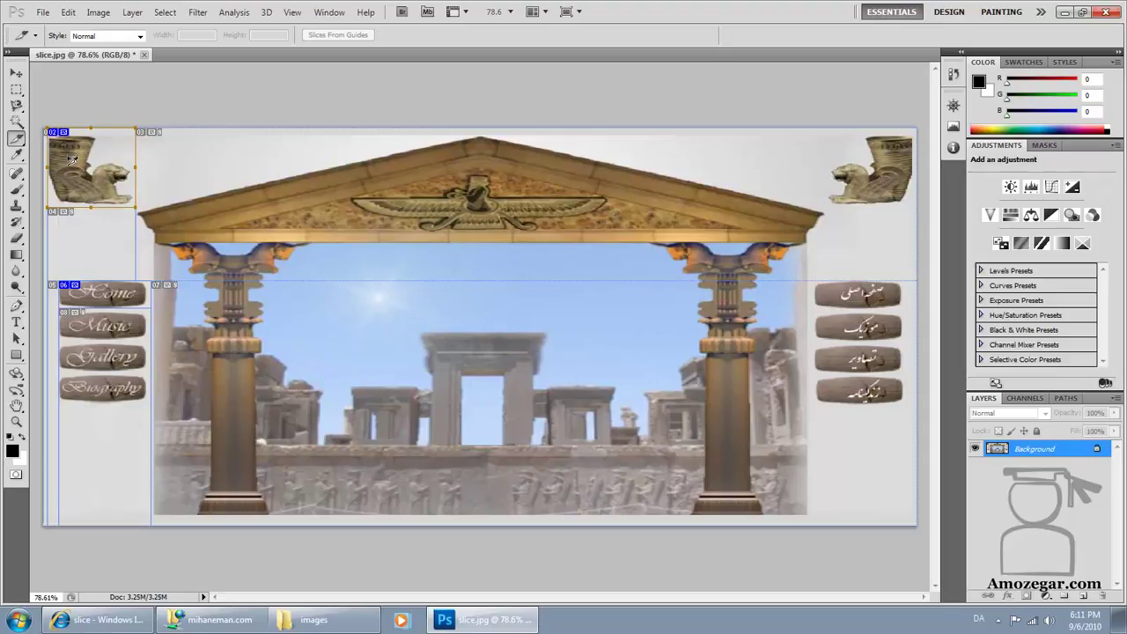
Select and delete the Home button slice with the Slice Select tool.
right_click(20, 144)
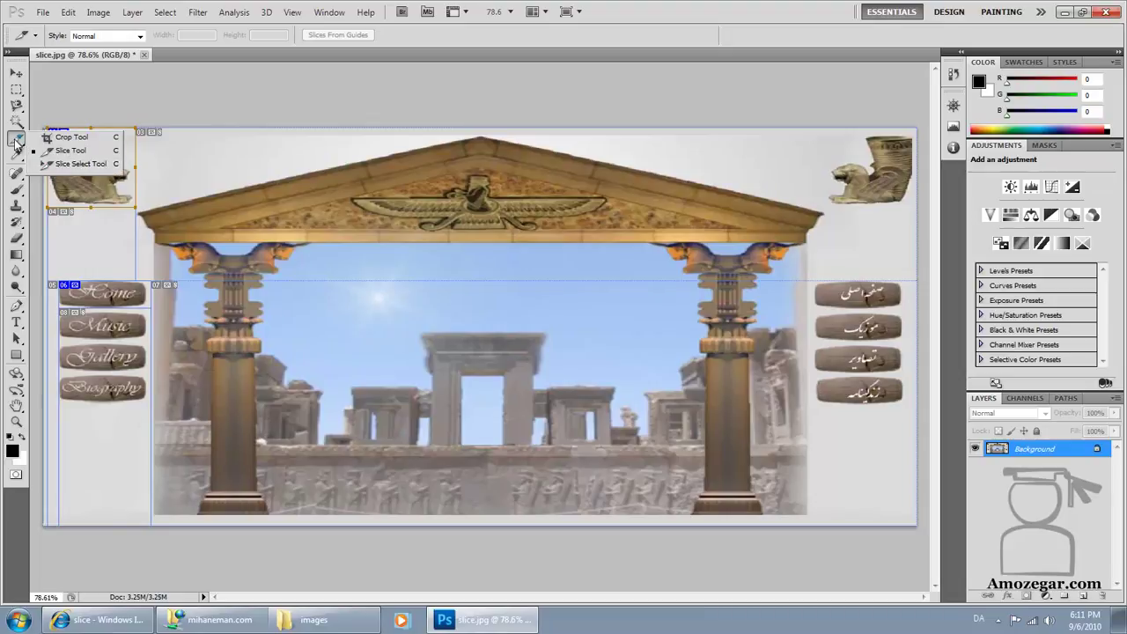
left_click(16, 141)
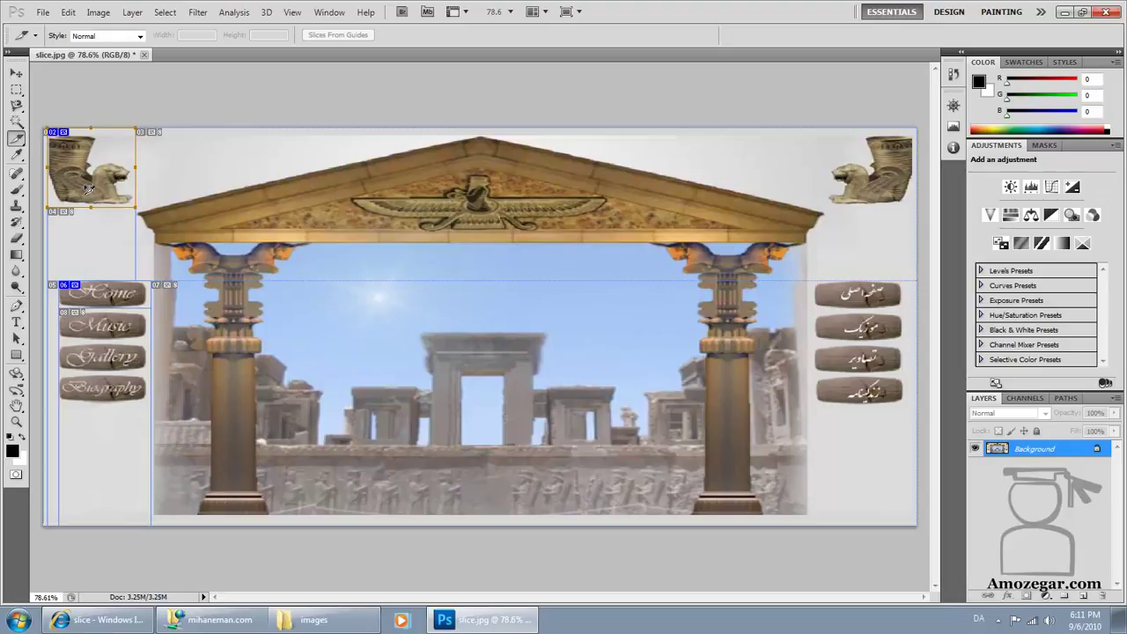
left_click(126, 302)
key("Delete")
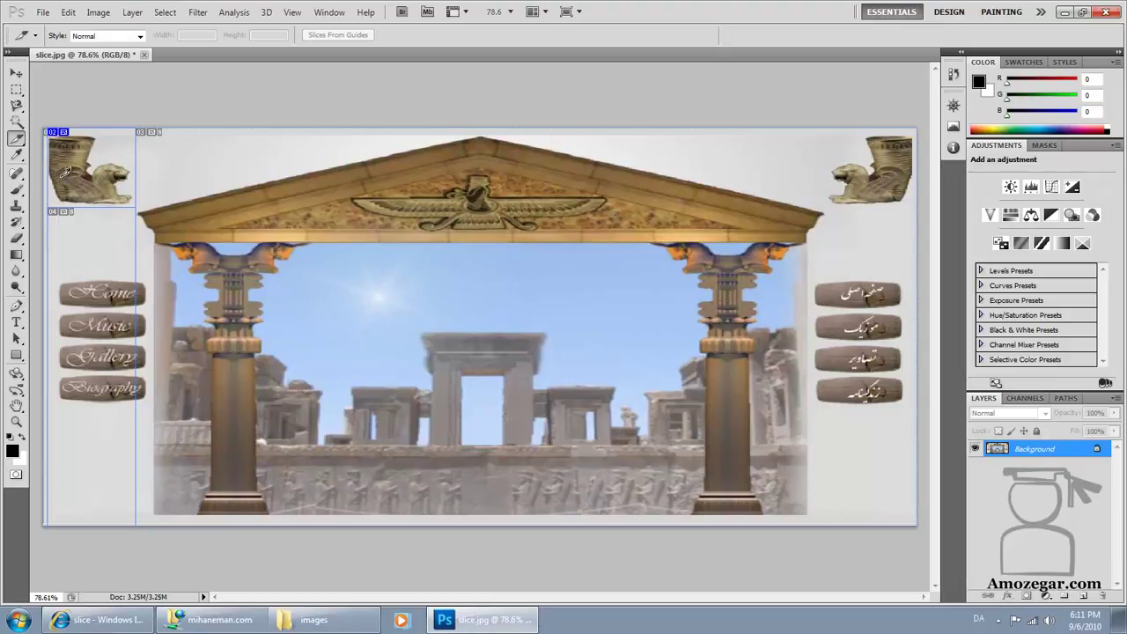
Clear all remaining slices with View > Clear Slices.
left_click(292, 12)
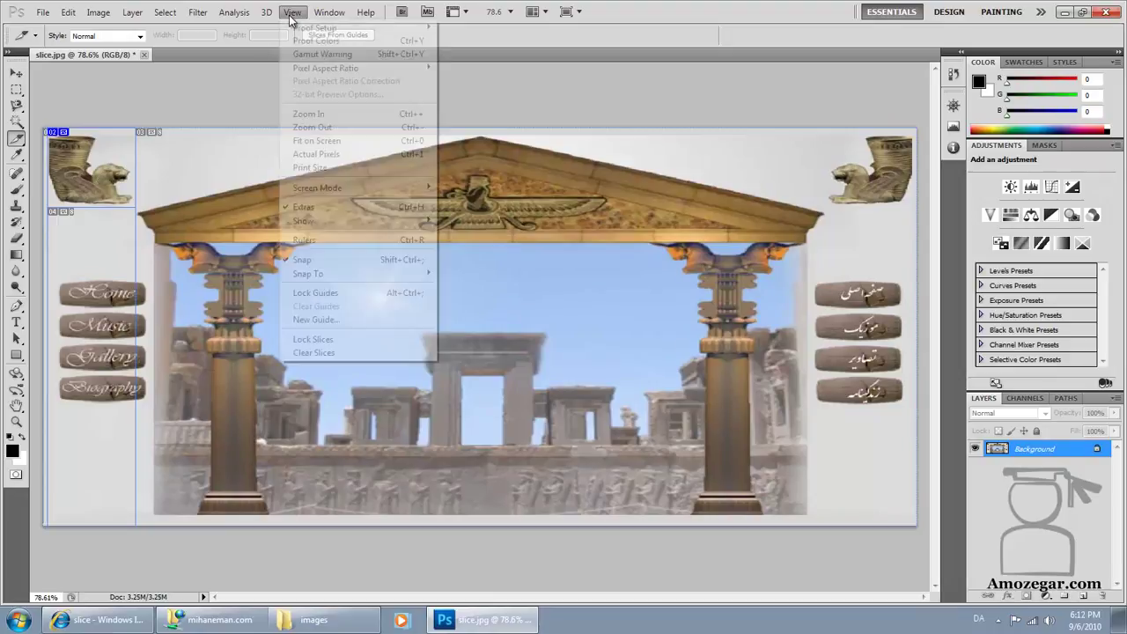
left_click(319, 353)
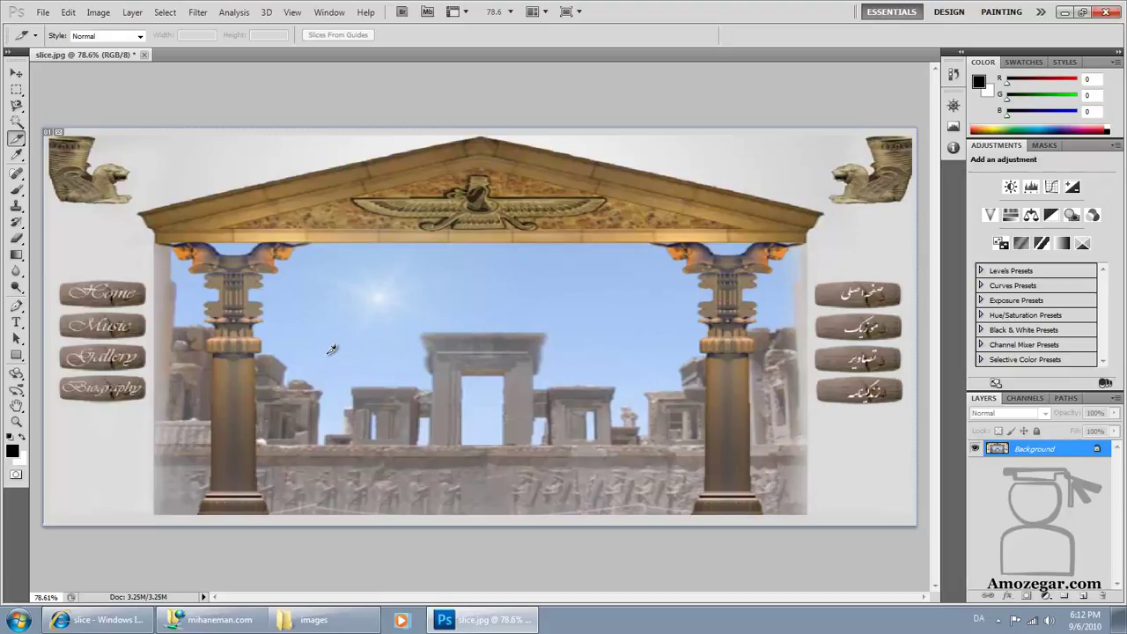
key("m")
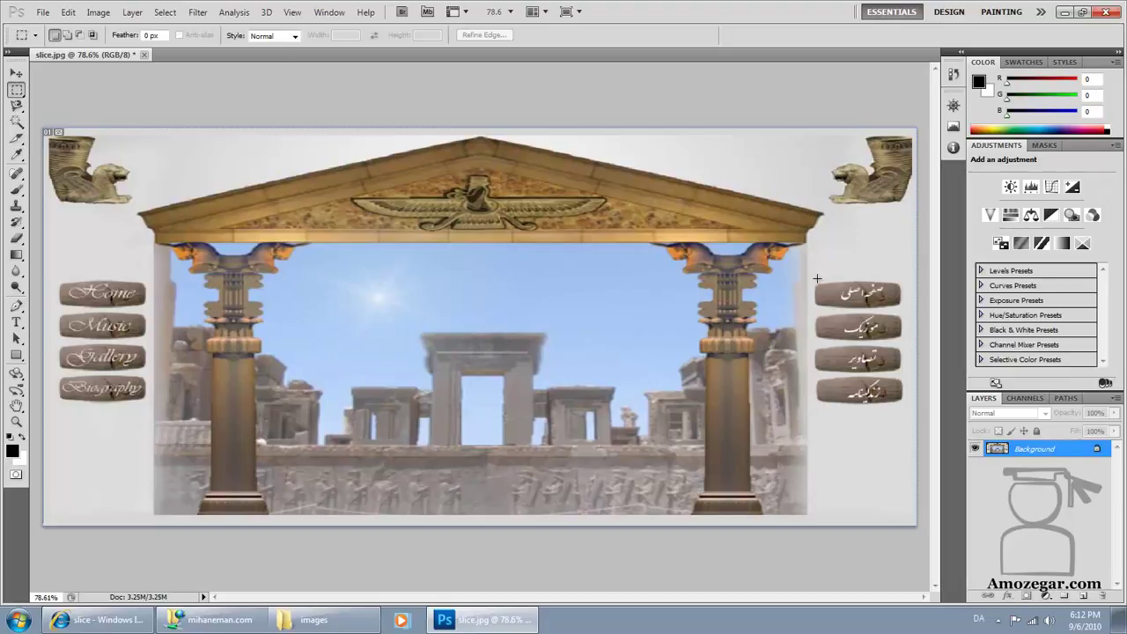
left_click_drag(812, 282, 905, 308)
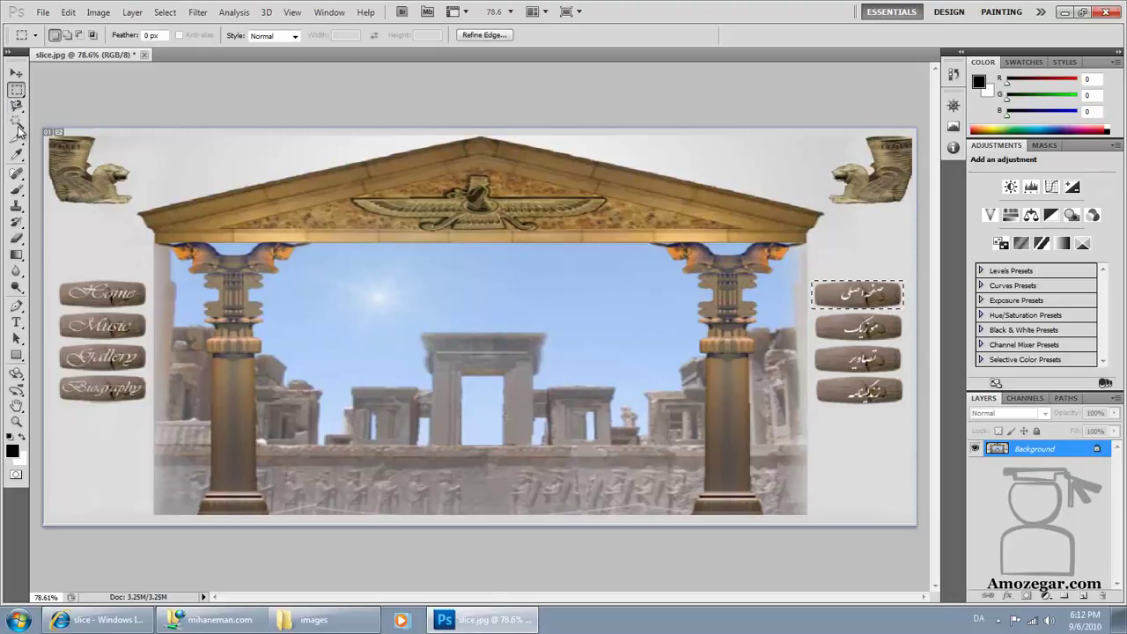
key("ctrl+c")
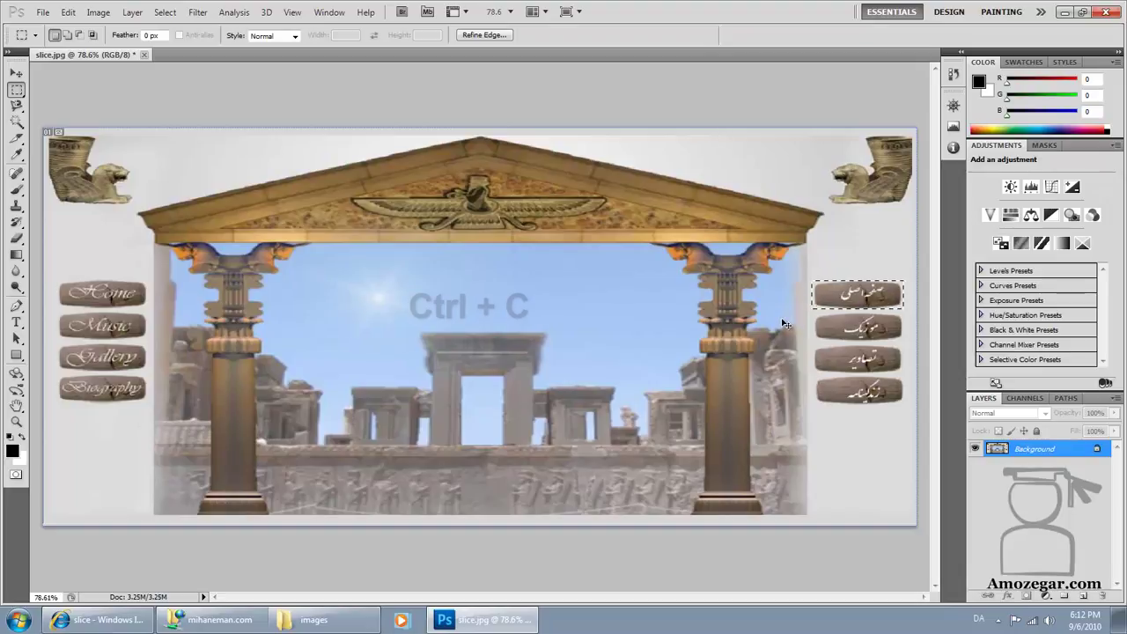
key("ctrl+v")
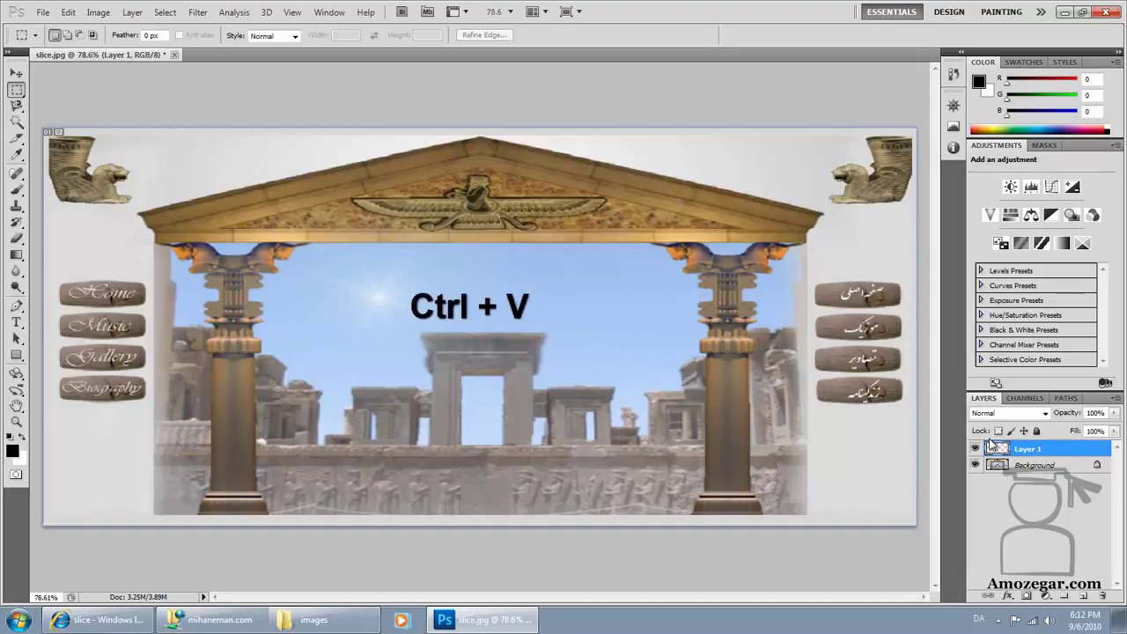
left_click(974, 464)
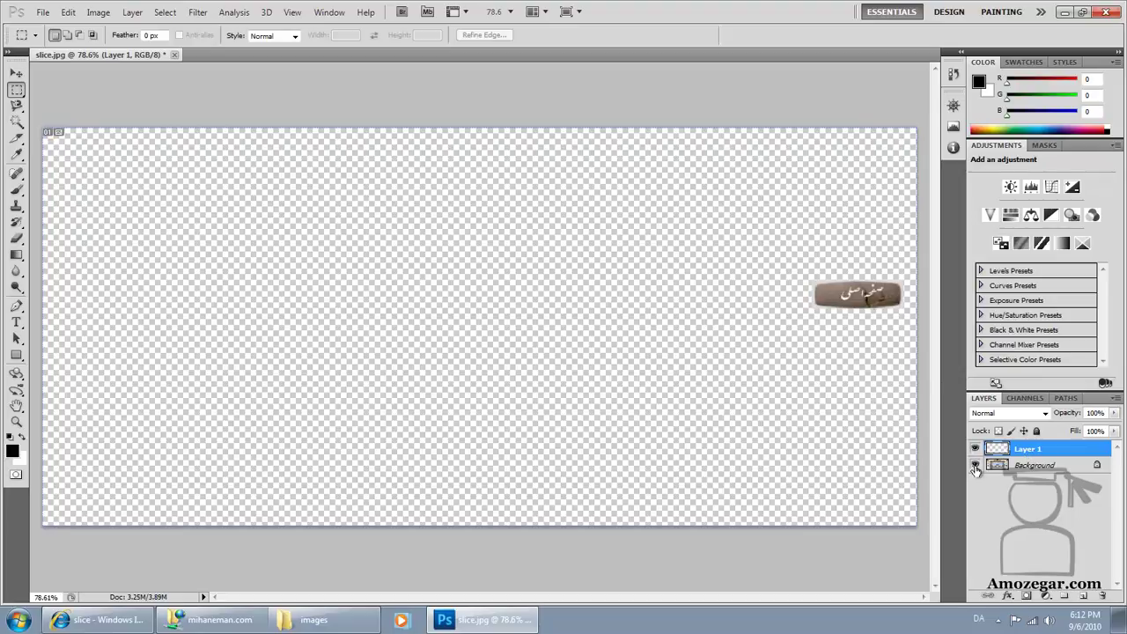
left_click(975, 465)
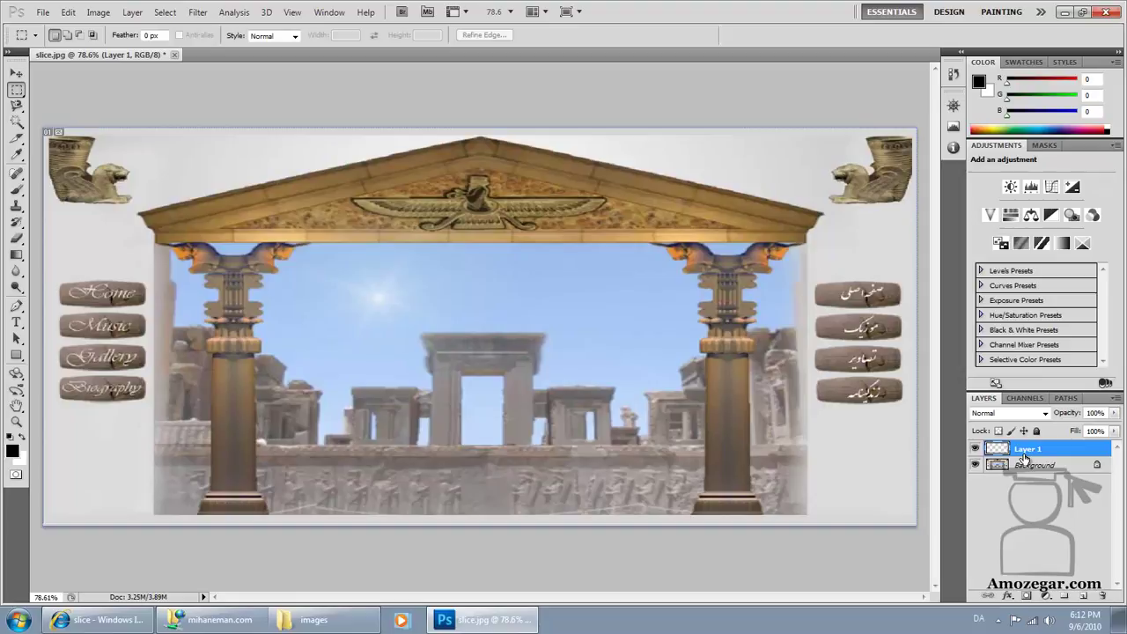
left_click(144, 14)
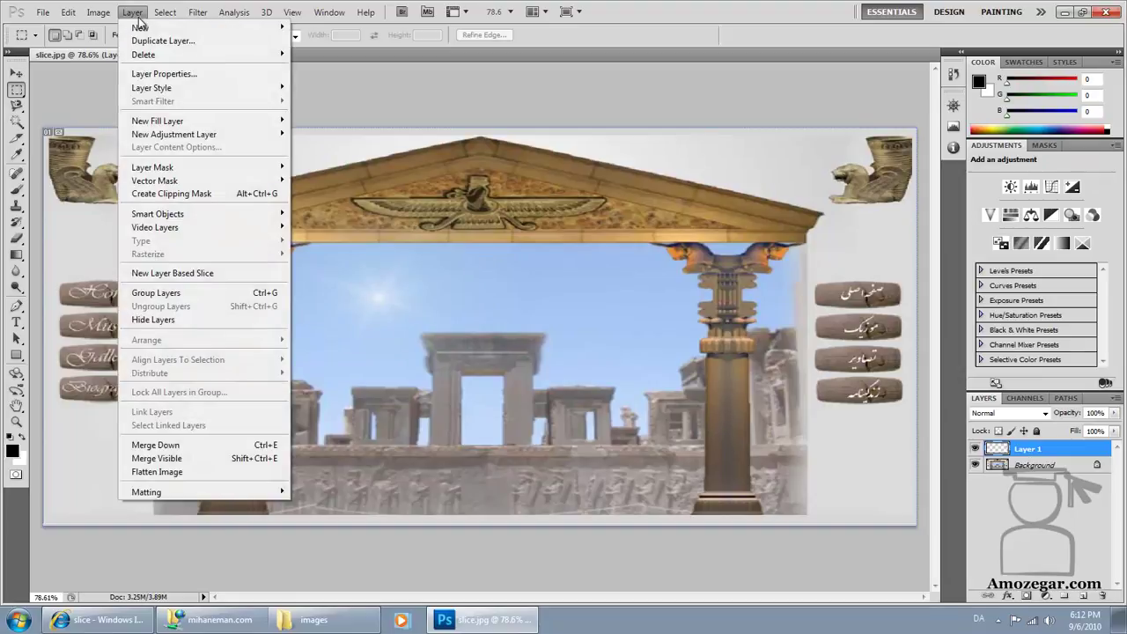
left_click(179, 280)
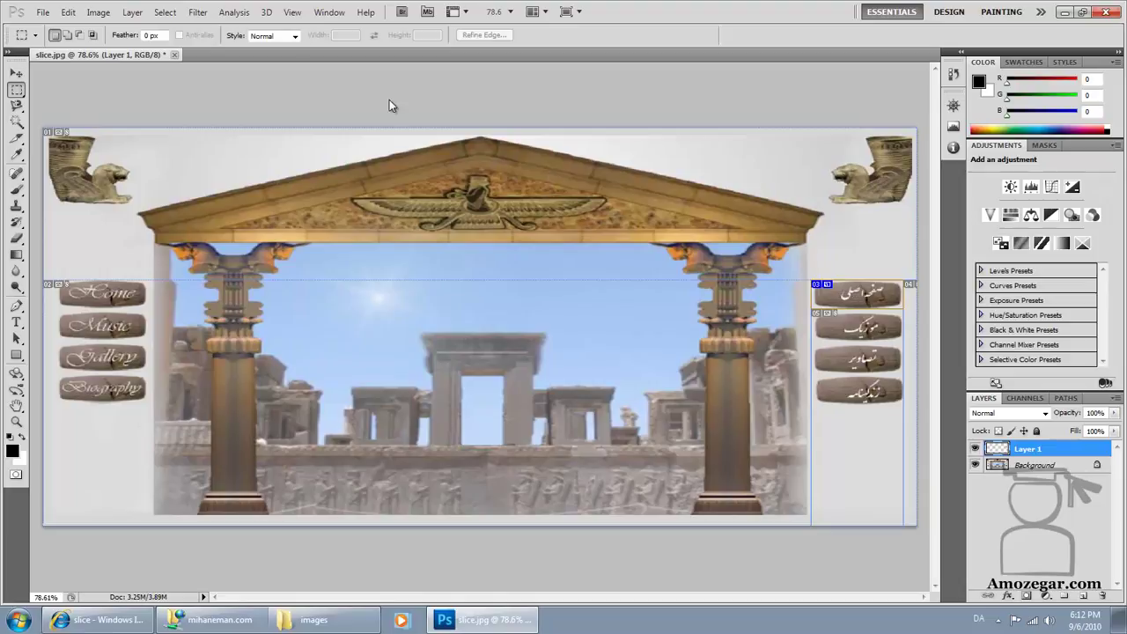
left_click(293, 13)
left_click(314, 352)
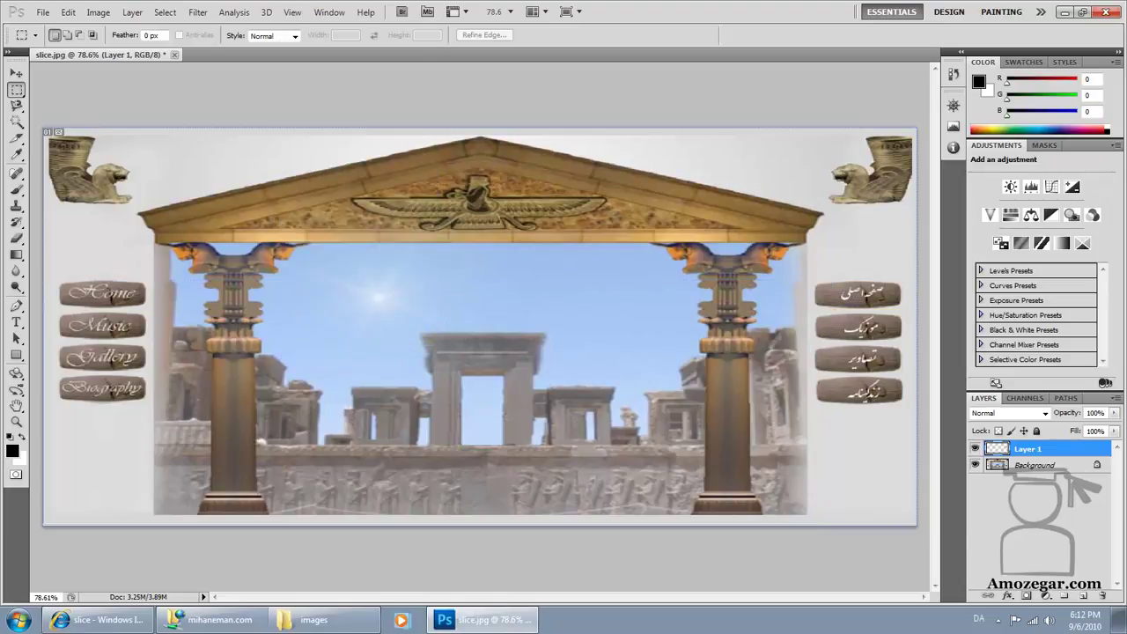
left_click(1103, 597)
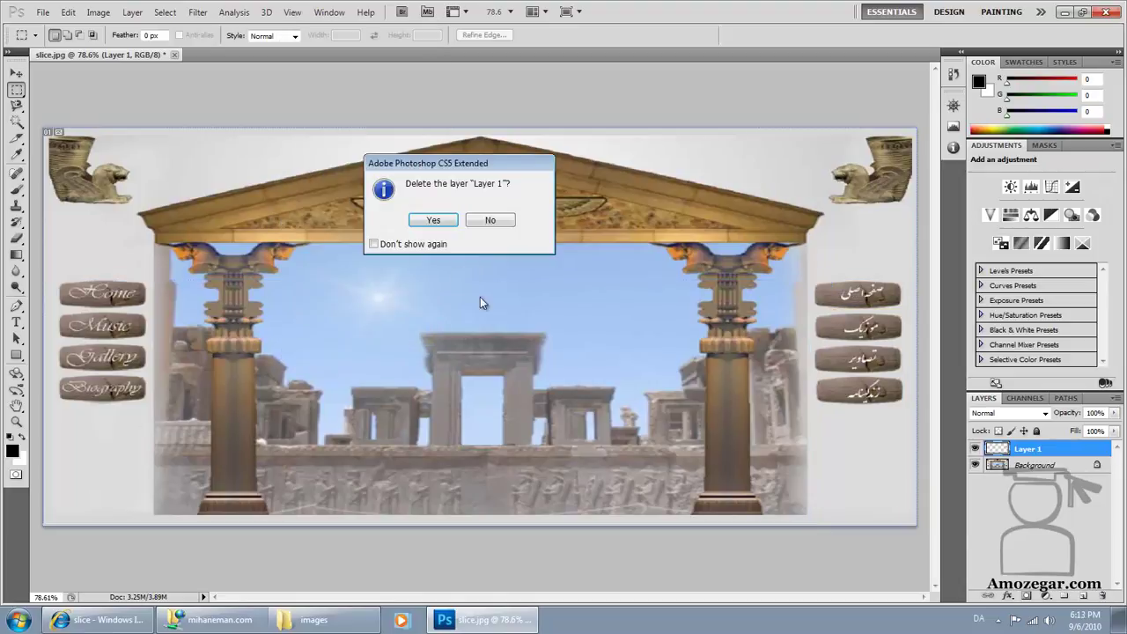
left_click(432, 221)
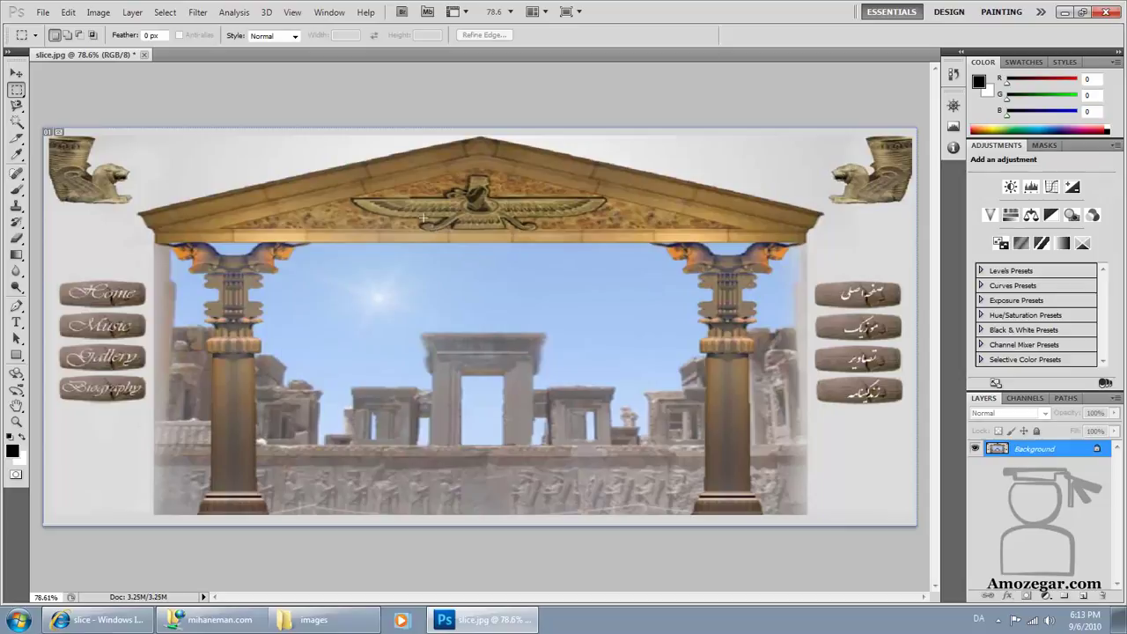
Try Fixed Aspect Ratio (width 2) and Fixed Size slice styles, then return Style to Normal.
key("c")
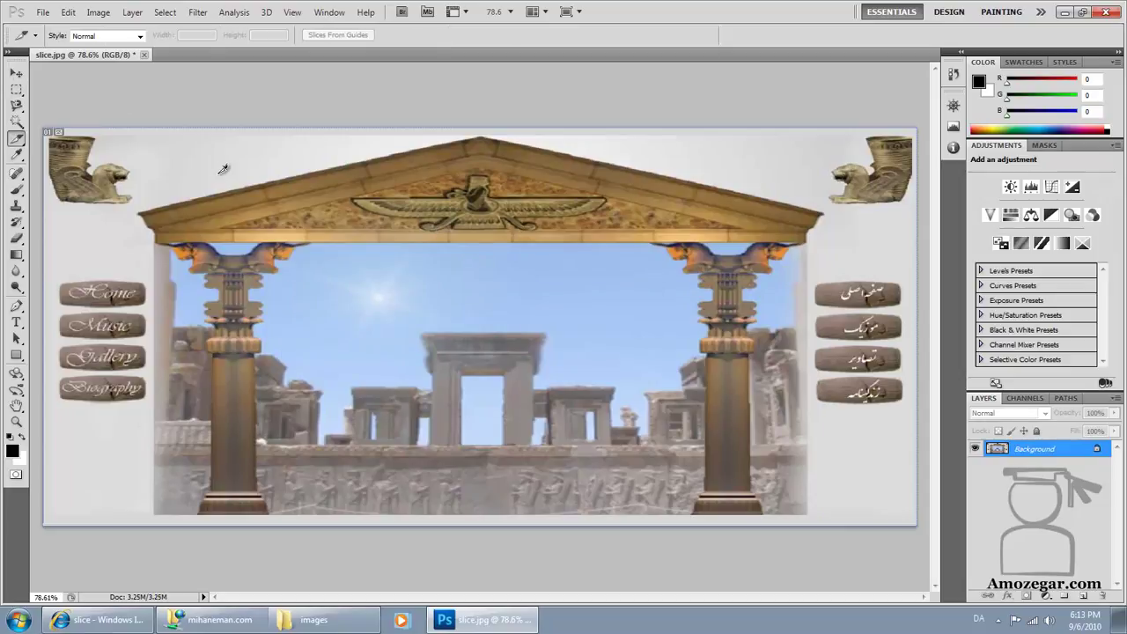
left_click(139, 36)
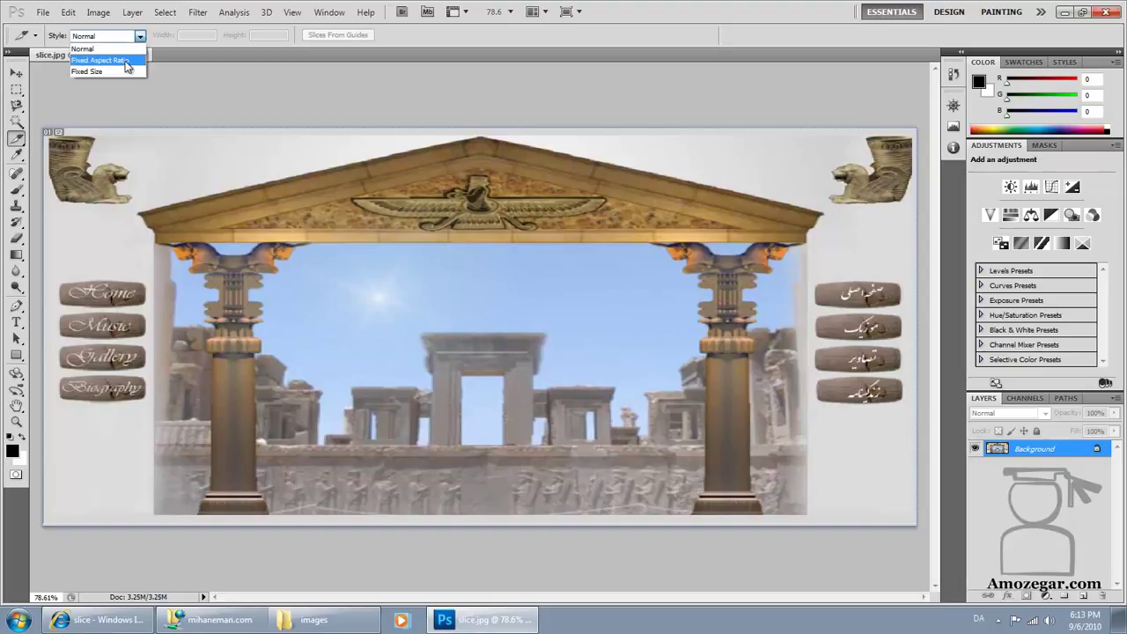
left_click(107, 60)
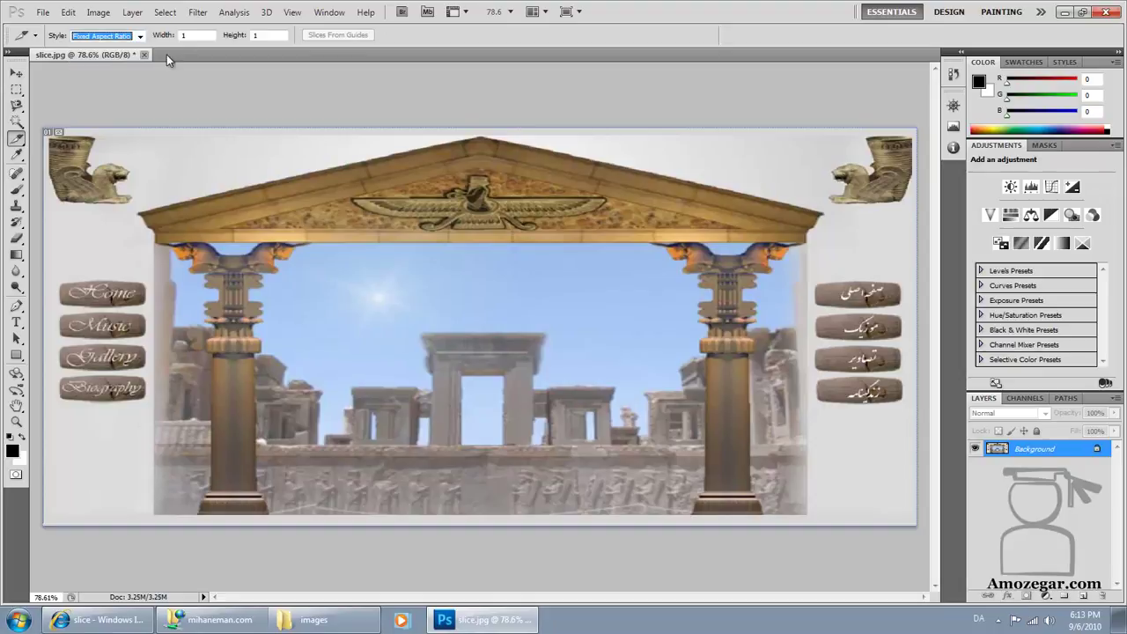
left_click(193, 35)
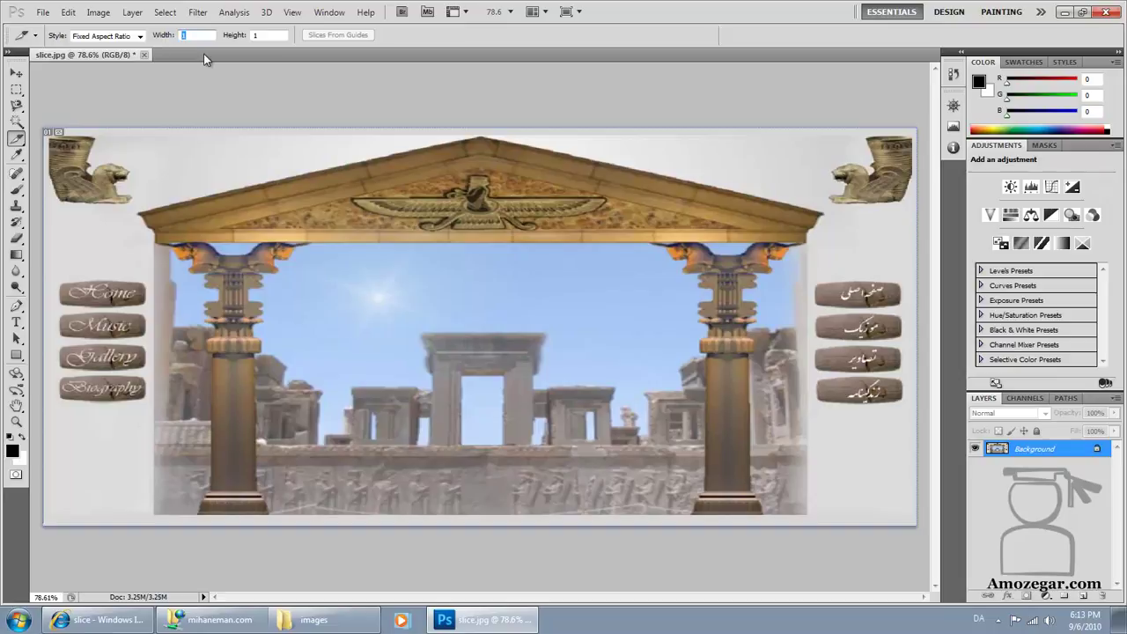
type("2")
left_click(139, 36)
left_click(122, 70)
left_click(139, 36)
left_click(114, 54)
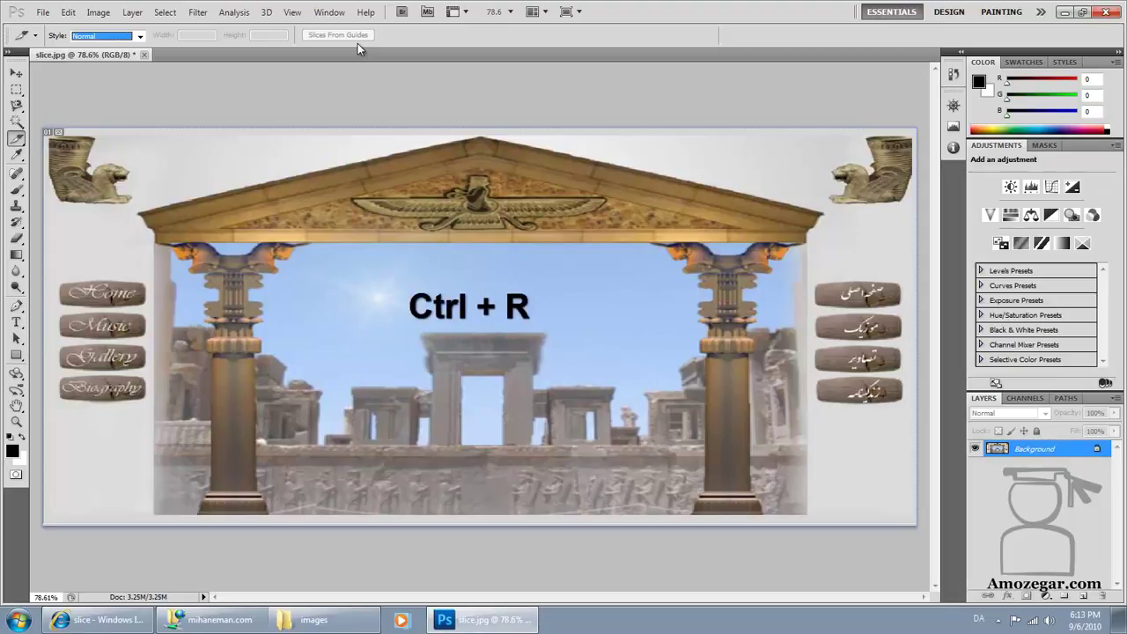
Show the rulers around the document with Ctrl+R.
key("ctrl+r")
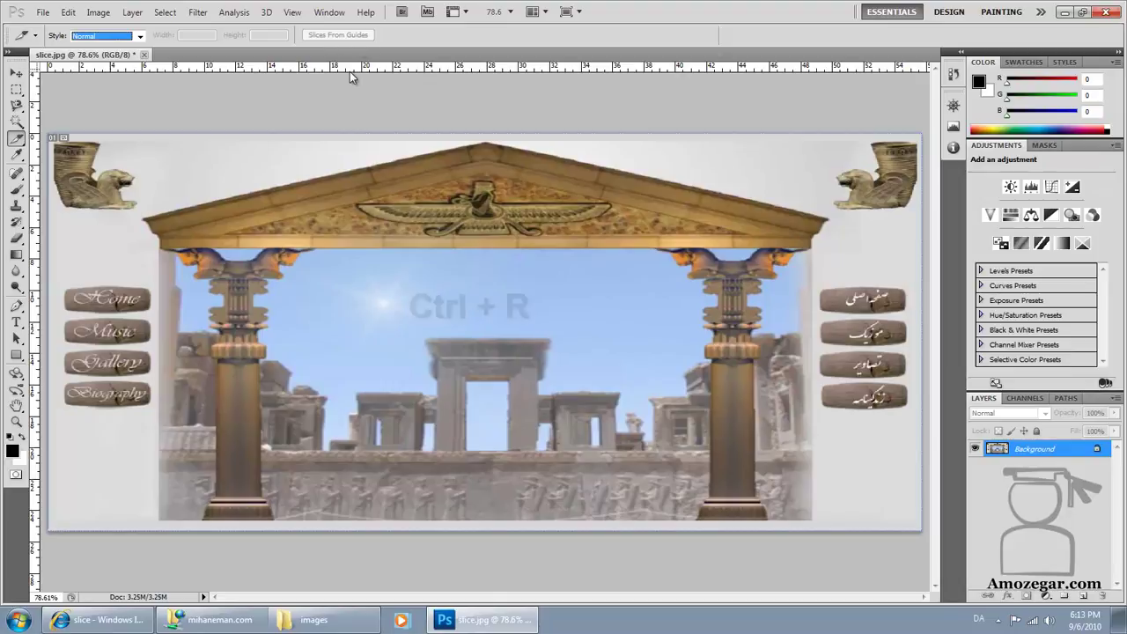
left_click(291, 13)
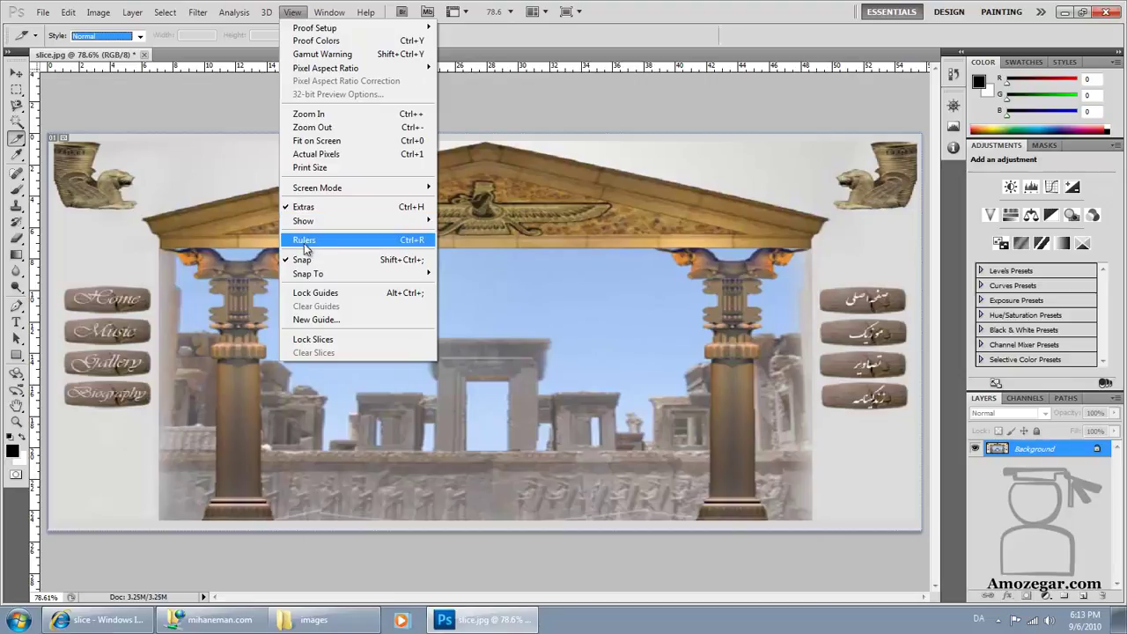
left_click(610, 81)
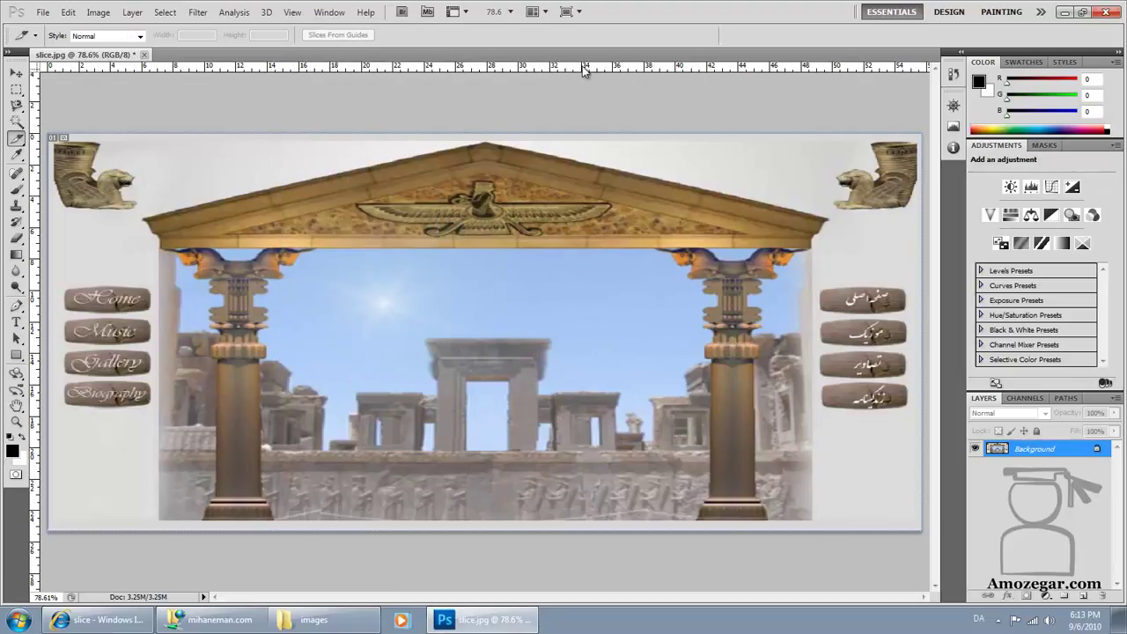
Frame the top right button with two horizontal and two vertical guides, then create Slices From Guides.
left_click_drag(587, 71, 605, 183)
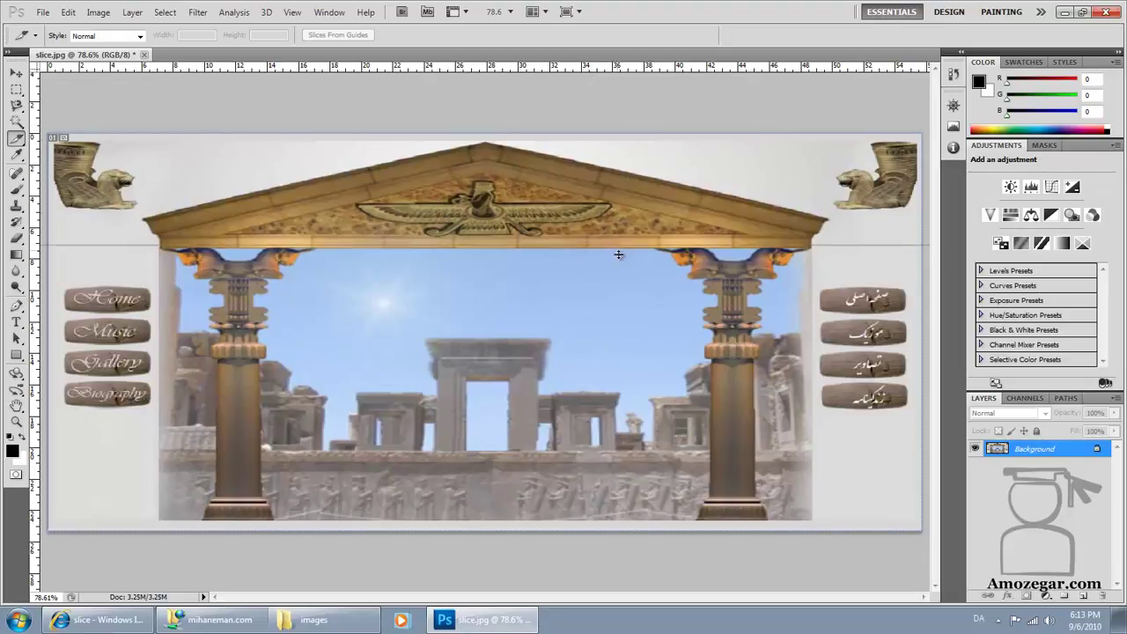
left_click_drag(605, 182, 628, 286)
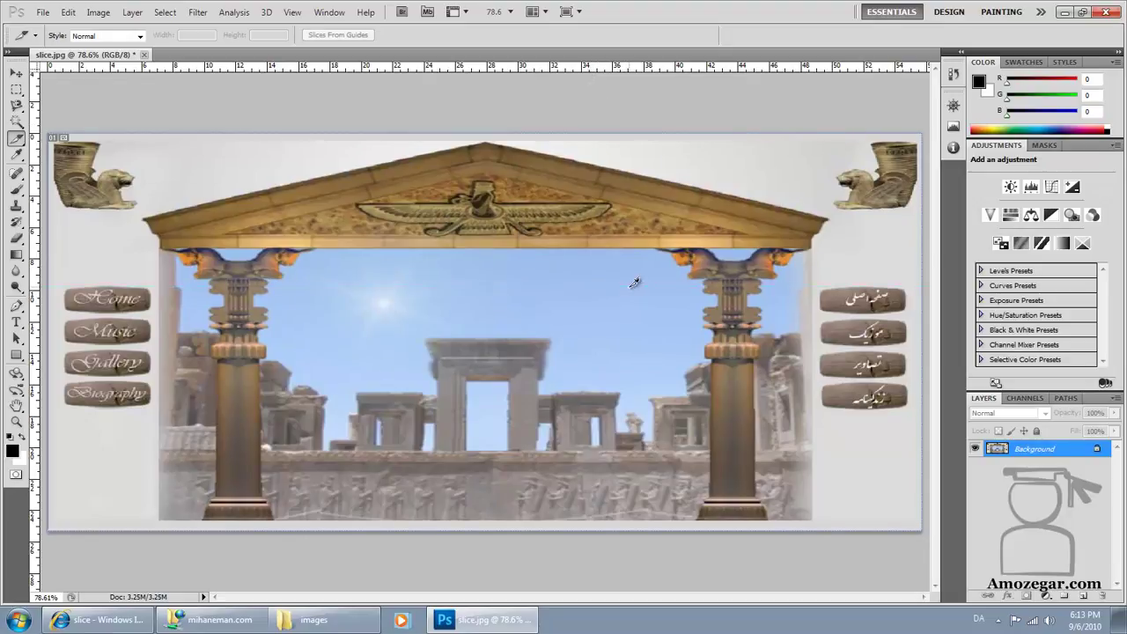
left_click_drag(547, 70, 632, 314)
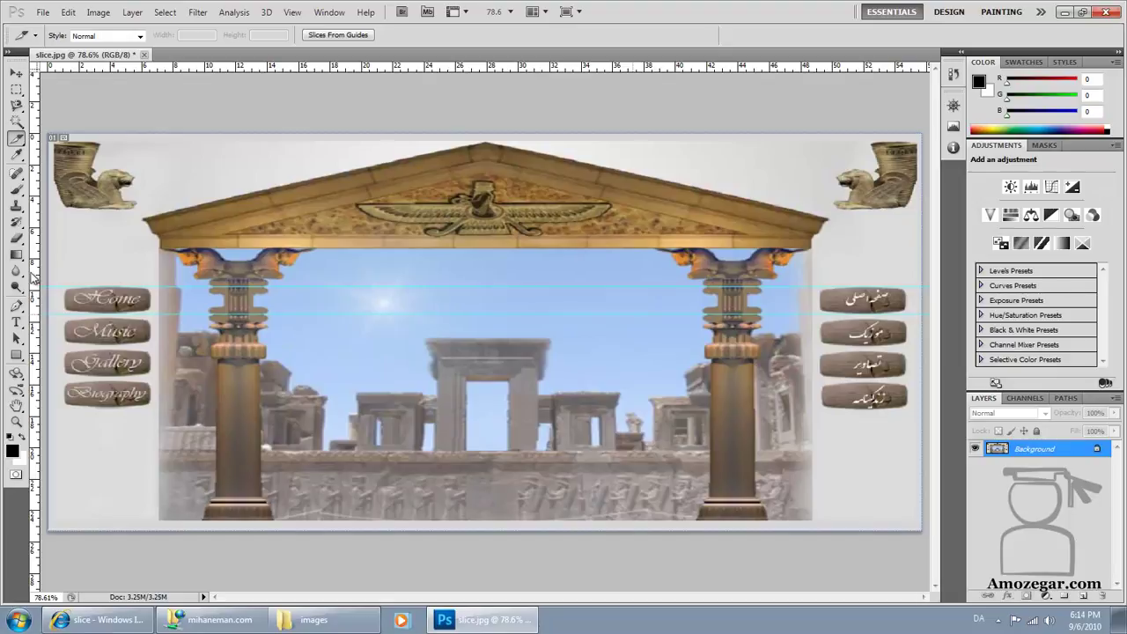
left_click_drag(36, 278, 820, 258)
left_click_drag(37, 264, 906, 307)
left_click(337, 37)
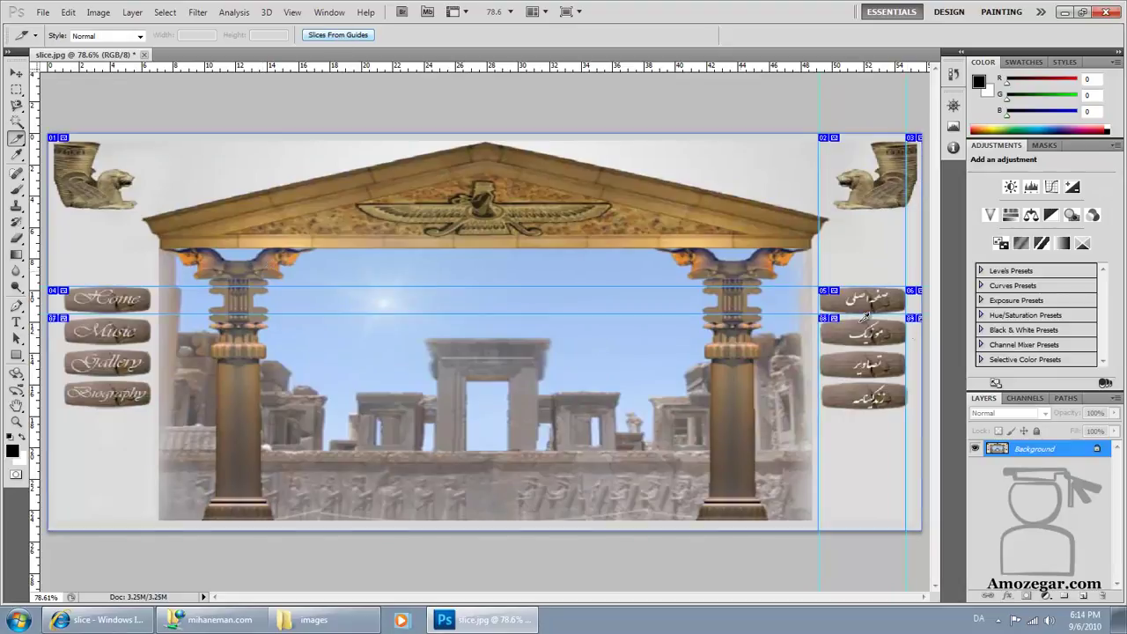